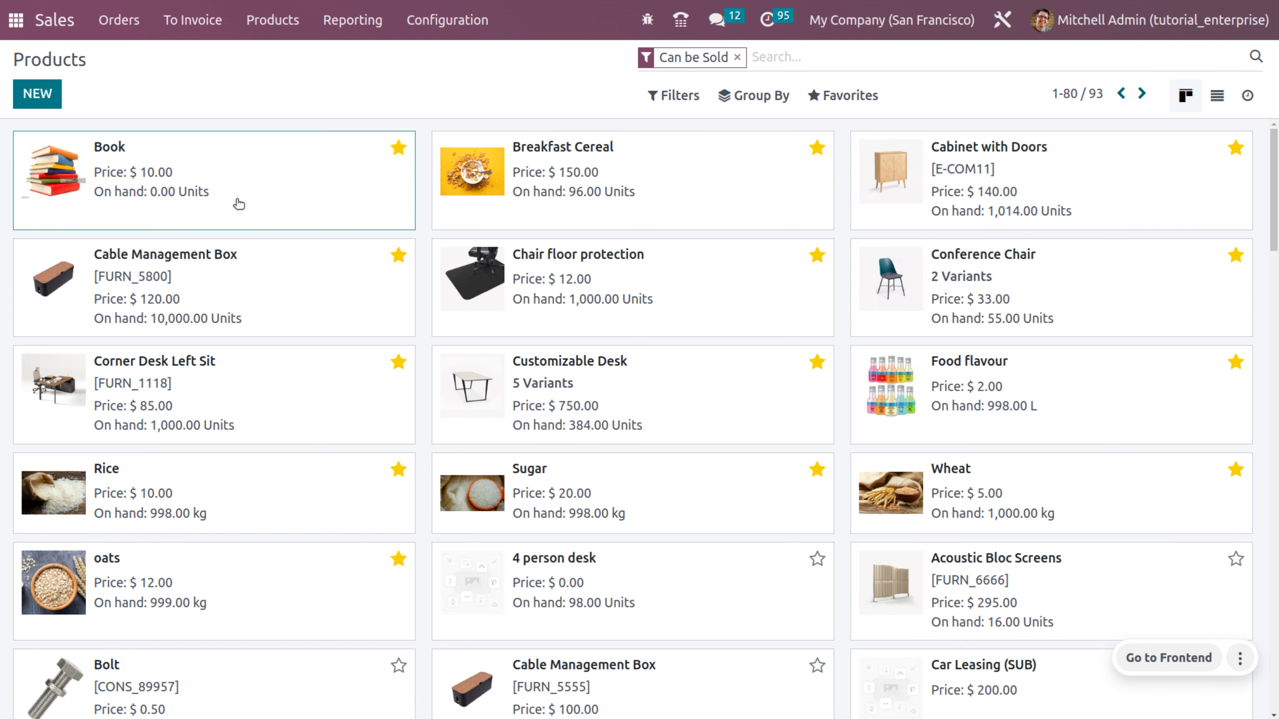
Open the Book product and review its inventory routes, manufacturing lead time and customer lead time.
left_click(239, 204)
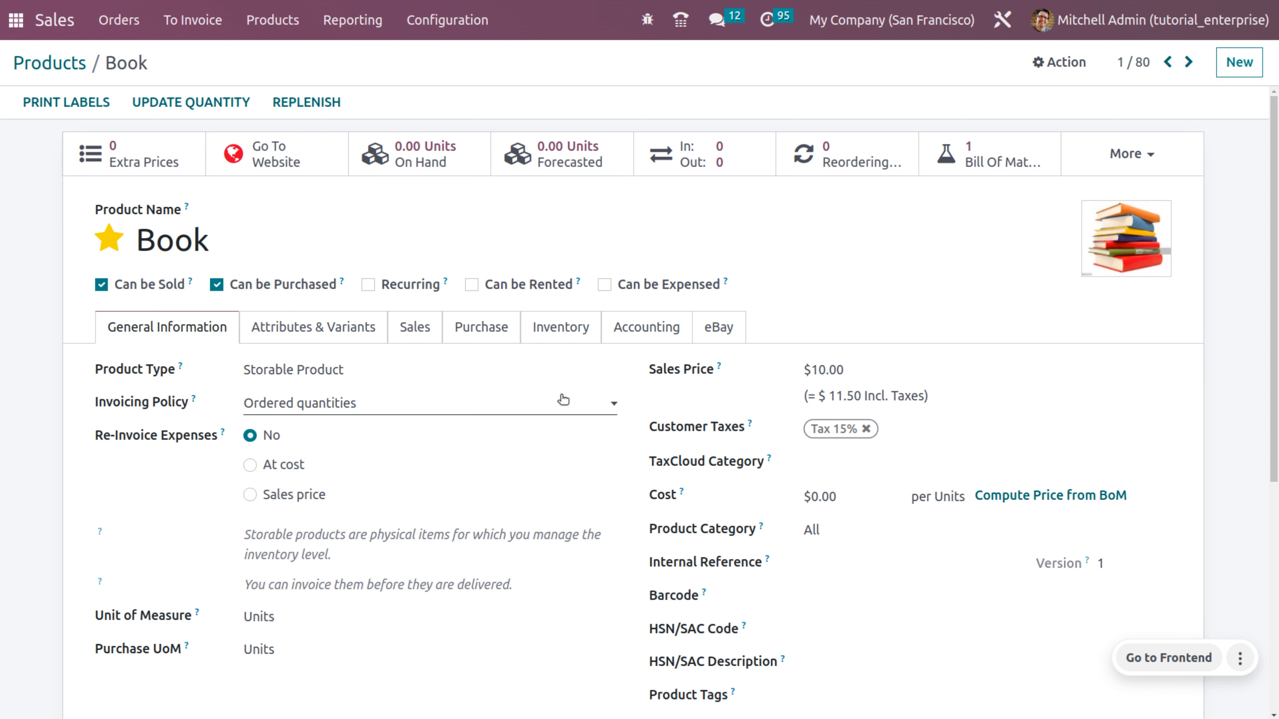
left_click(565, 328)
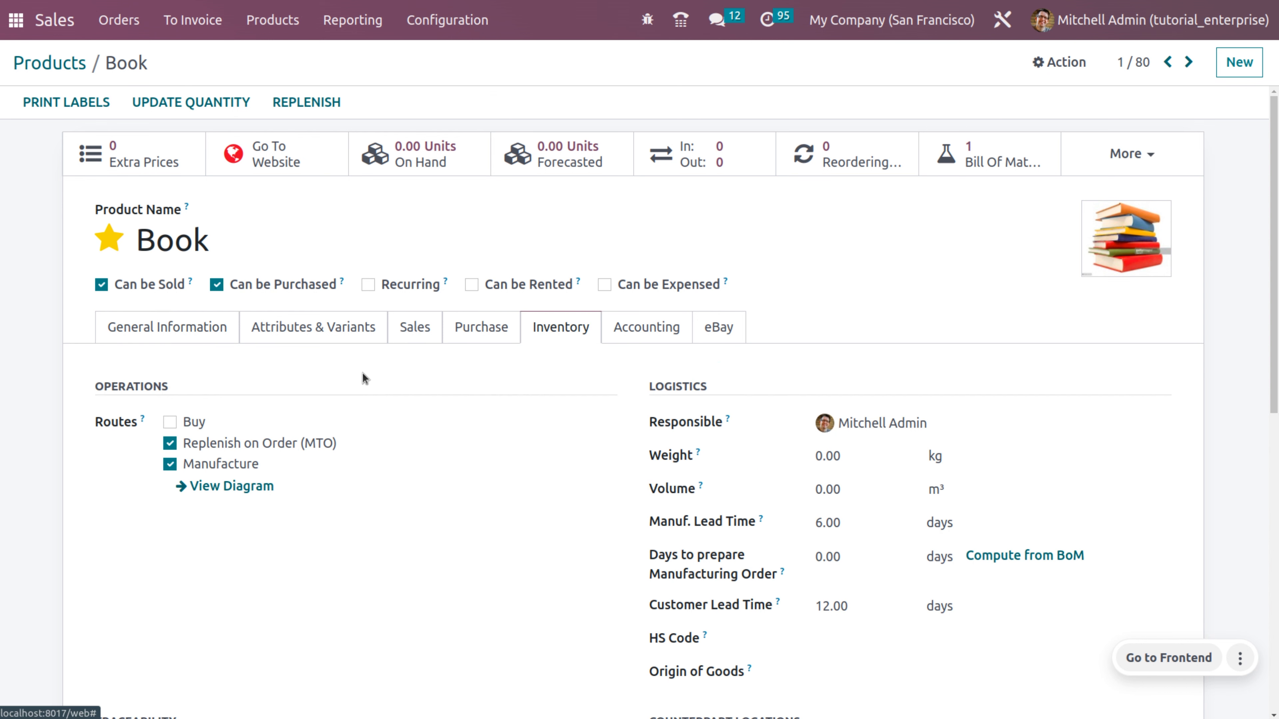
scroll(354, 376, "down", 3)
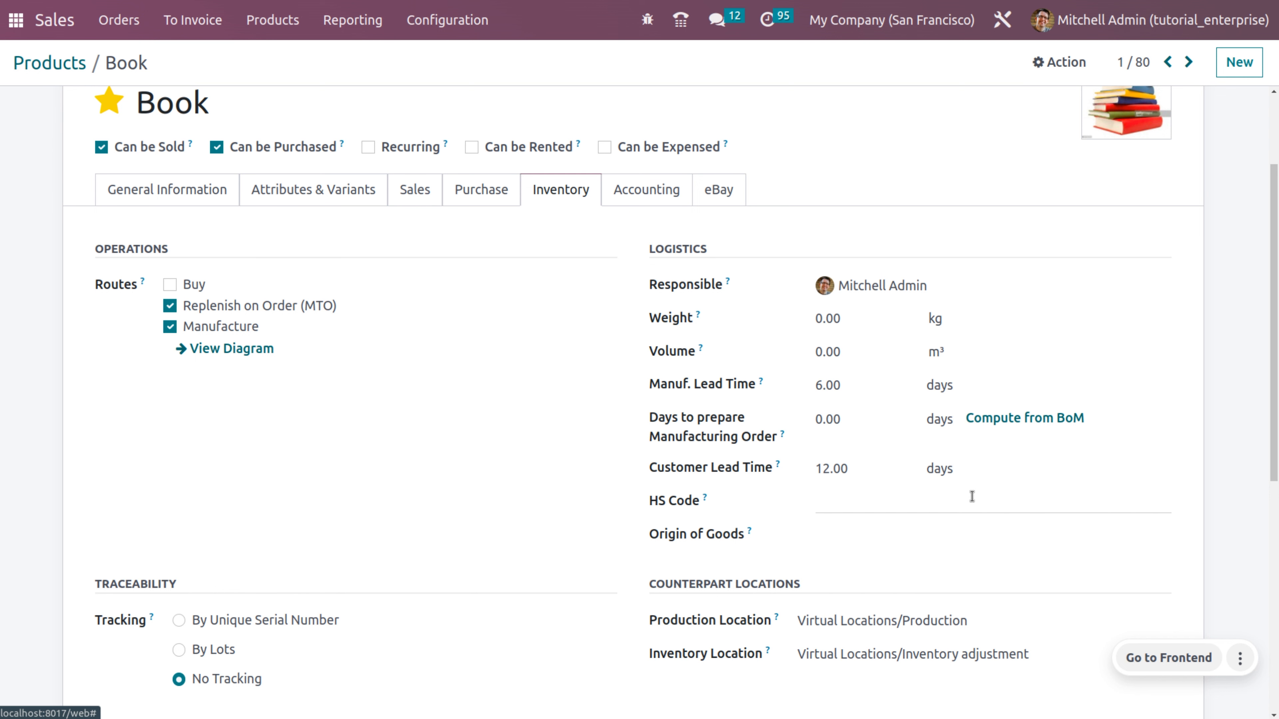
scroll(973, 497, "up", 3)
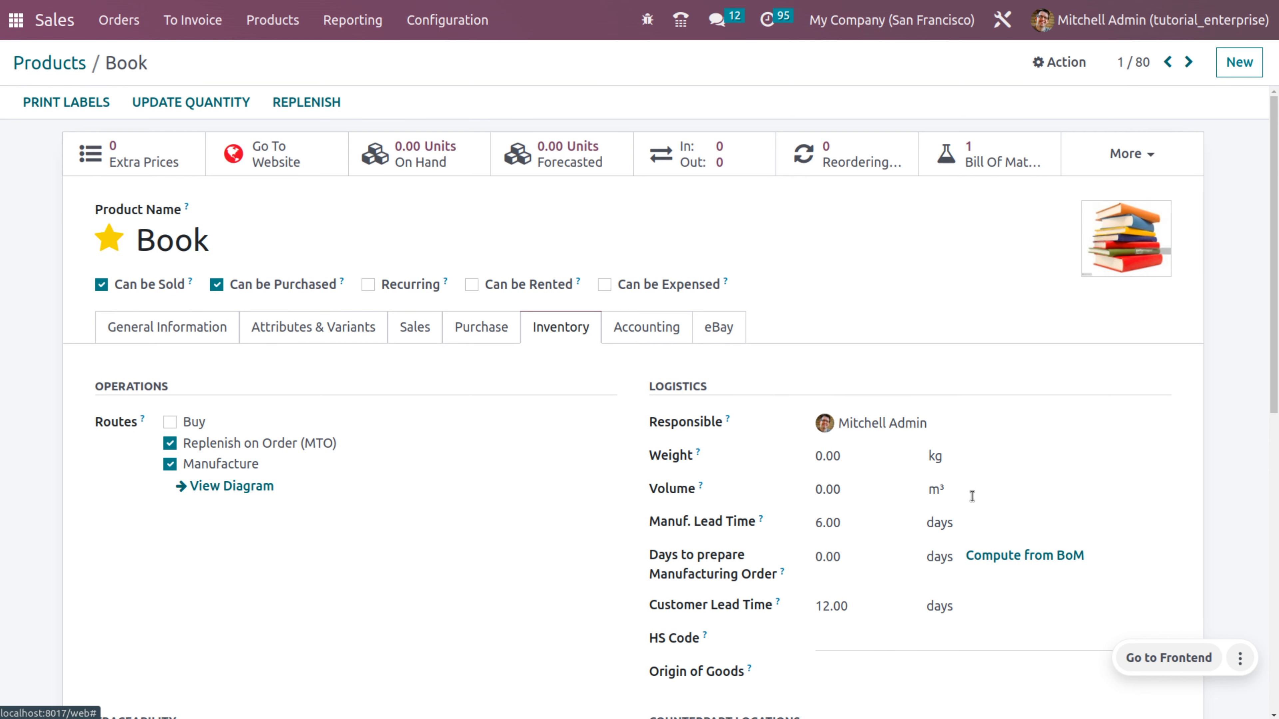
Inspect the Book's bill of materials, including the paper component's product record and the operations, and return to the product.
left_click(960, 141)
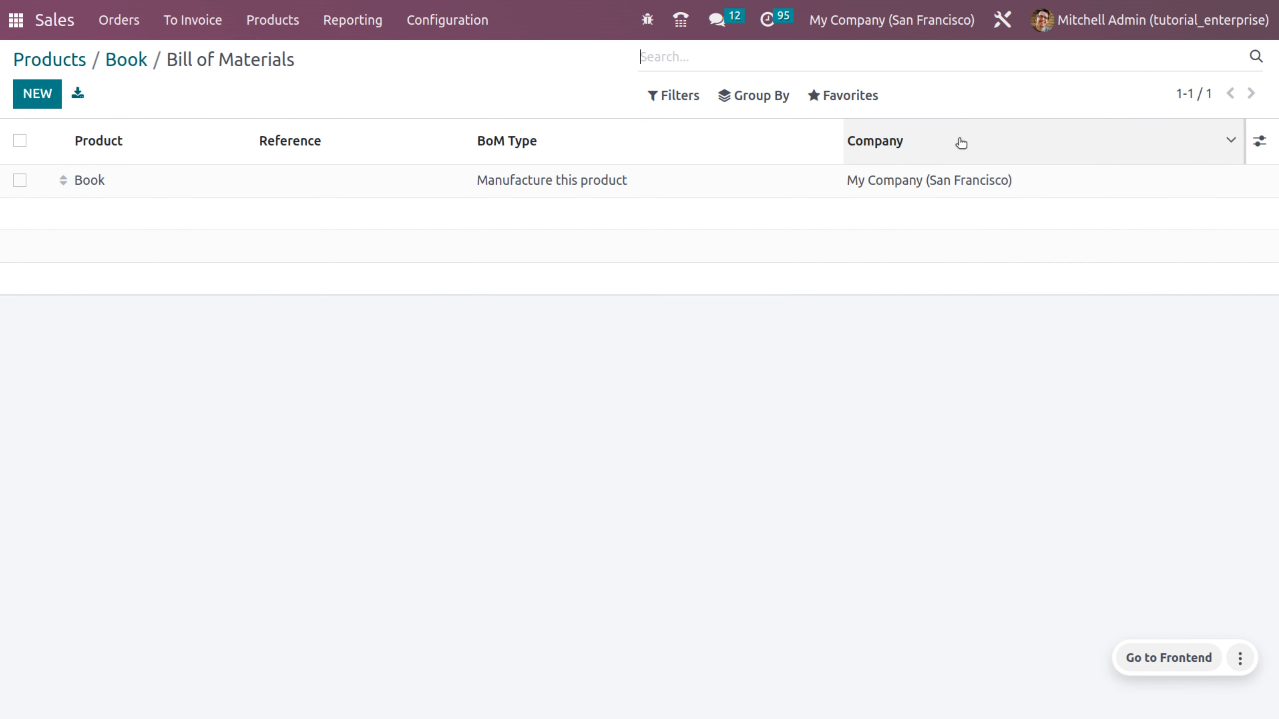
left_click(612, 191)
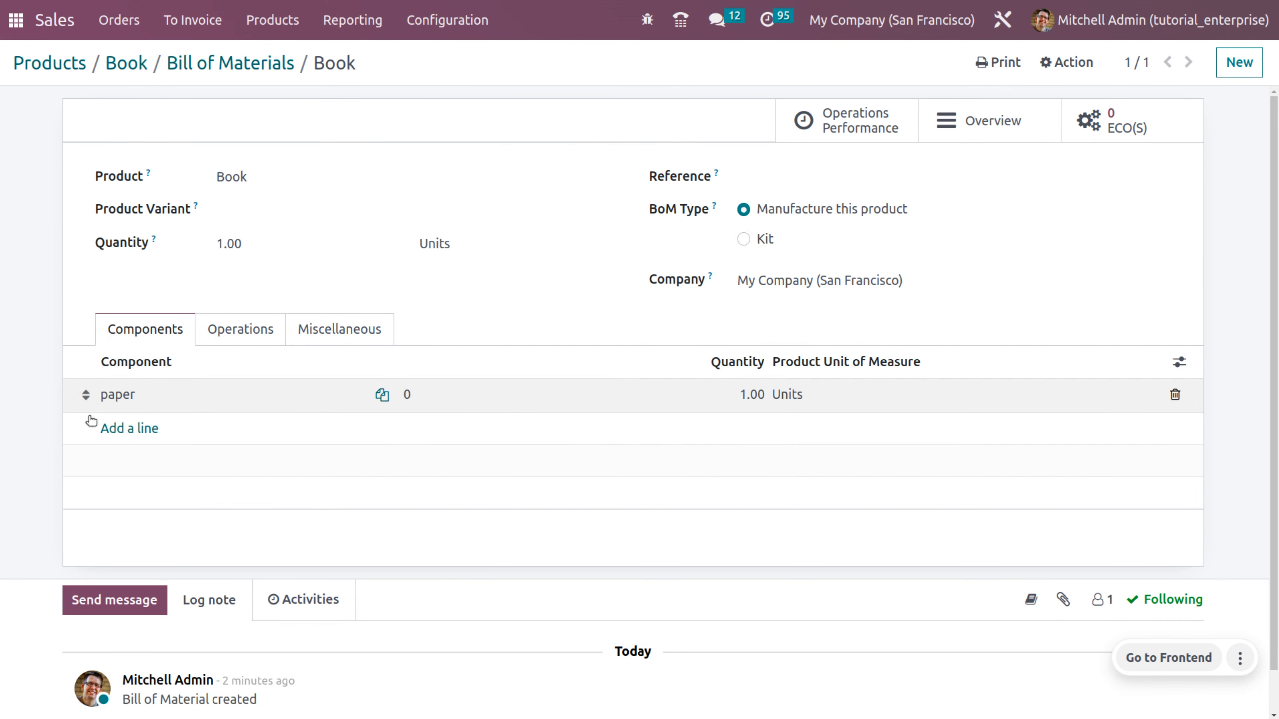
left_click(339, 399)
left_click(309, 398)
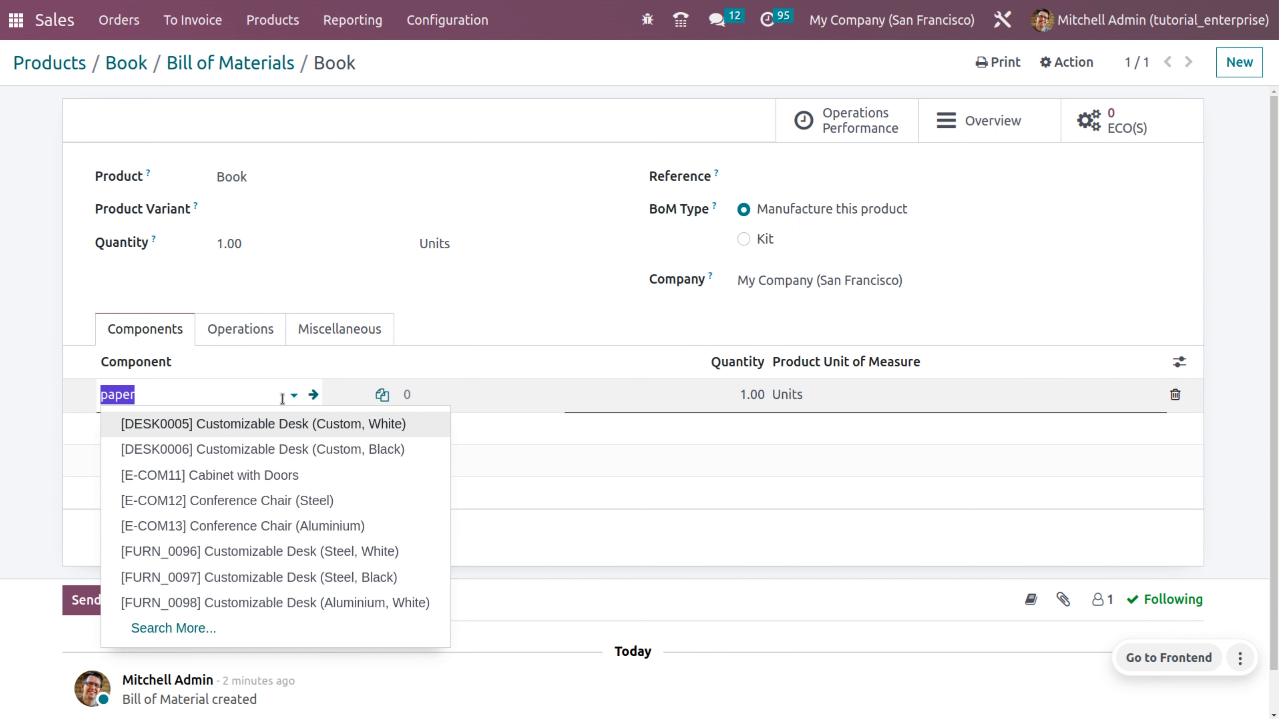
left_click(313, 396)
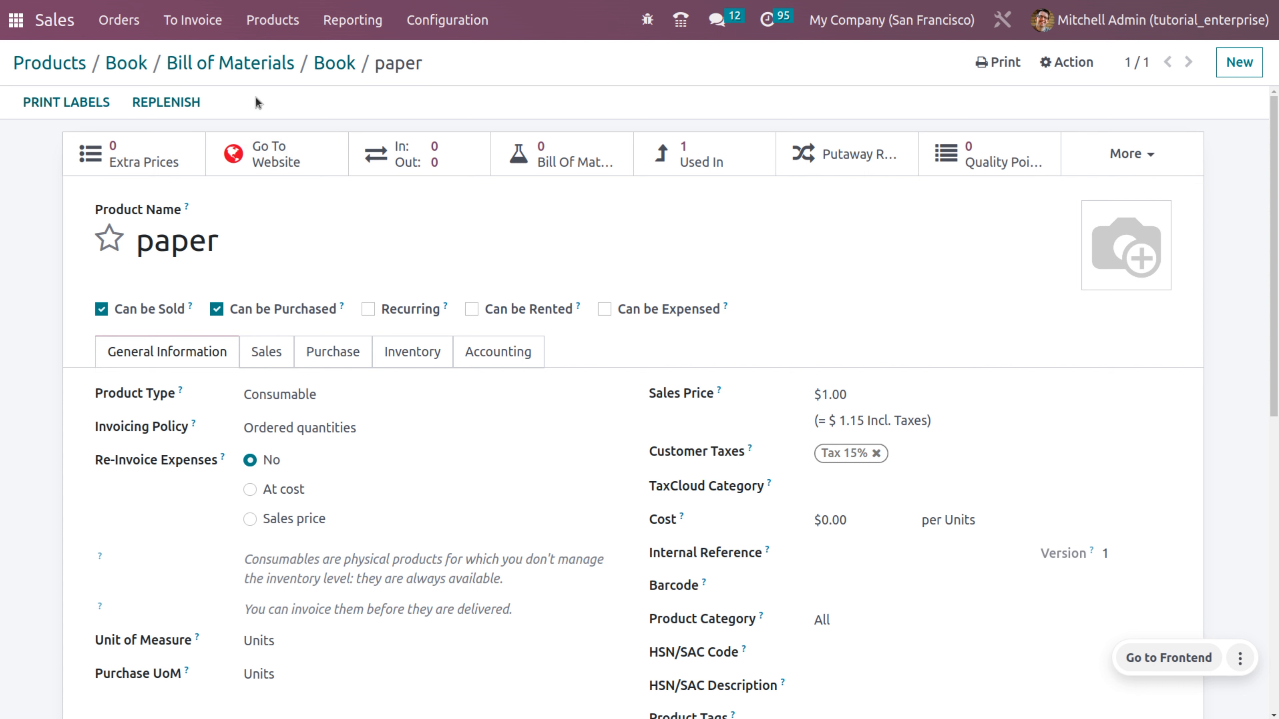
left_click(328, 65)
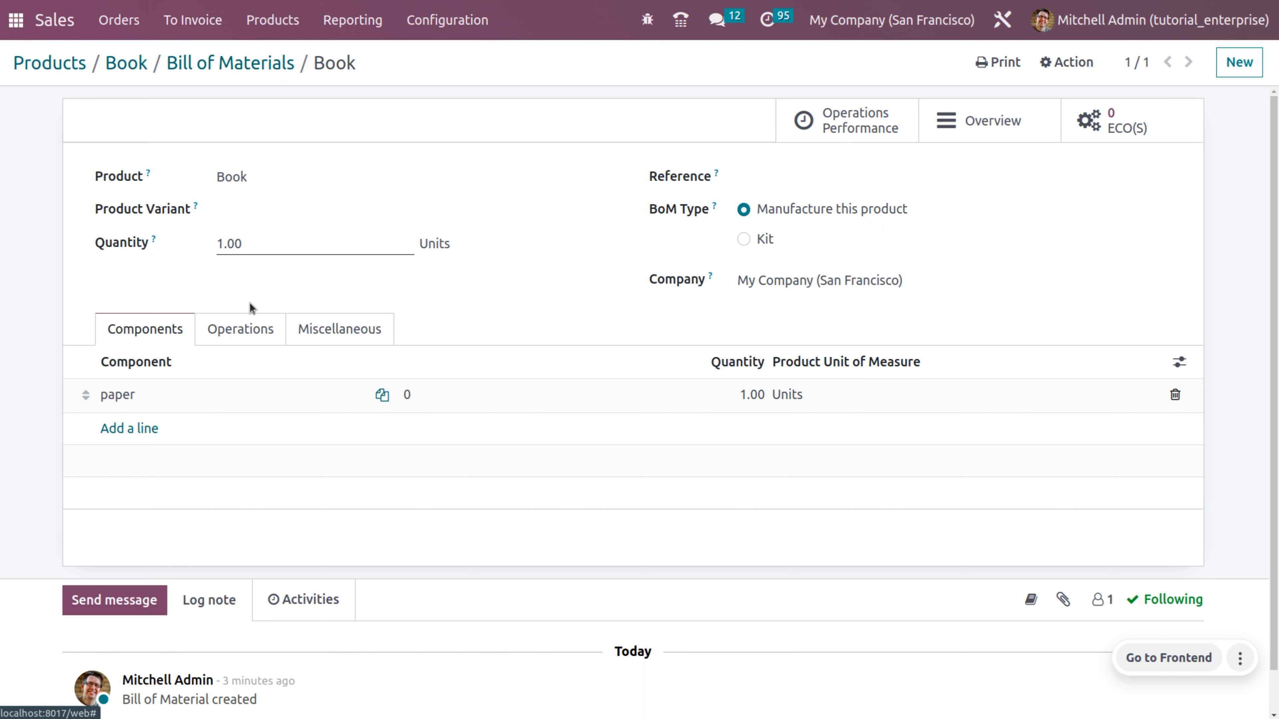
left_click(243, 339)
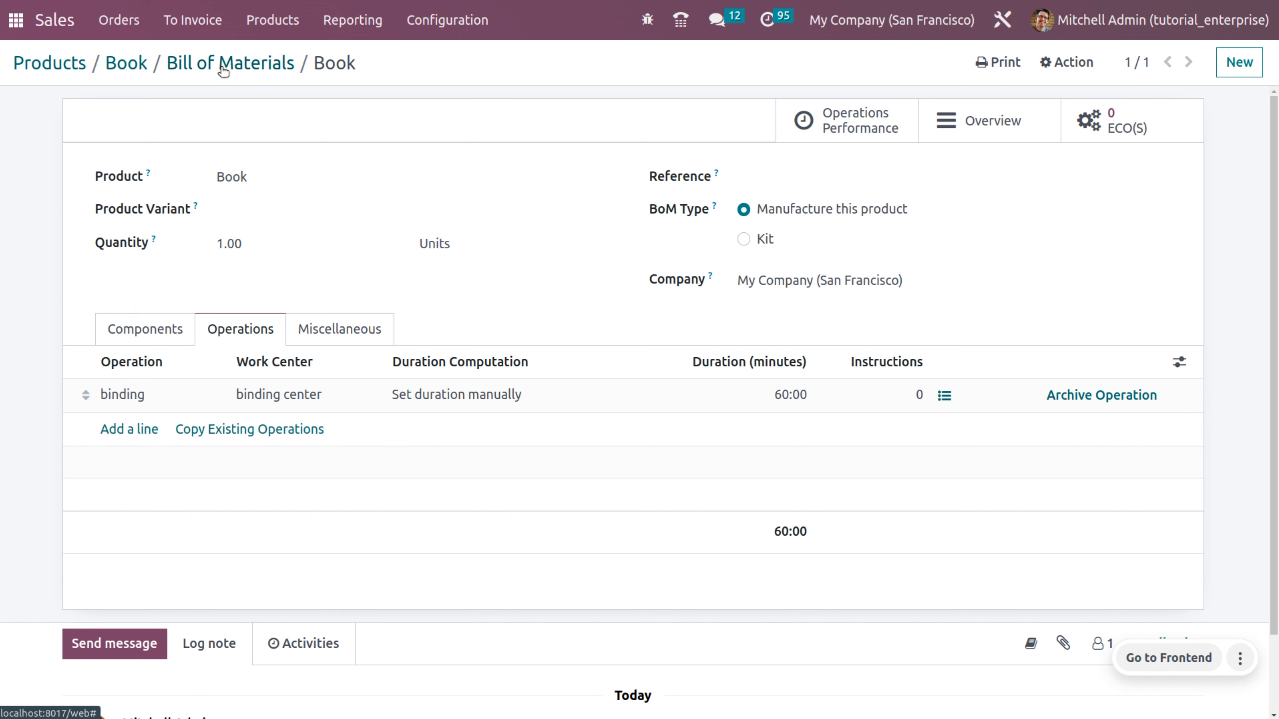
left_click(146, 64)
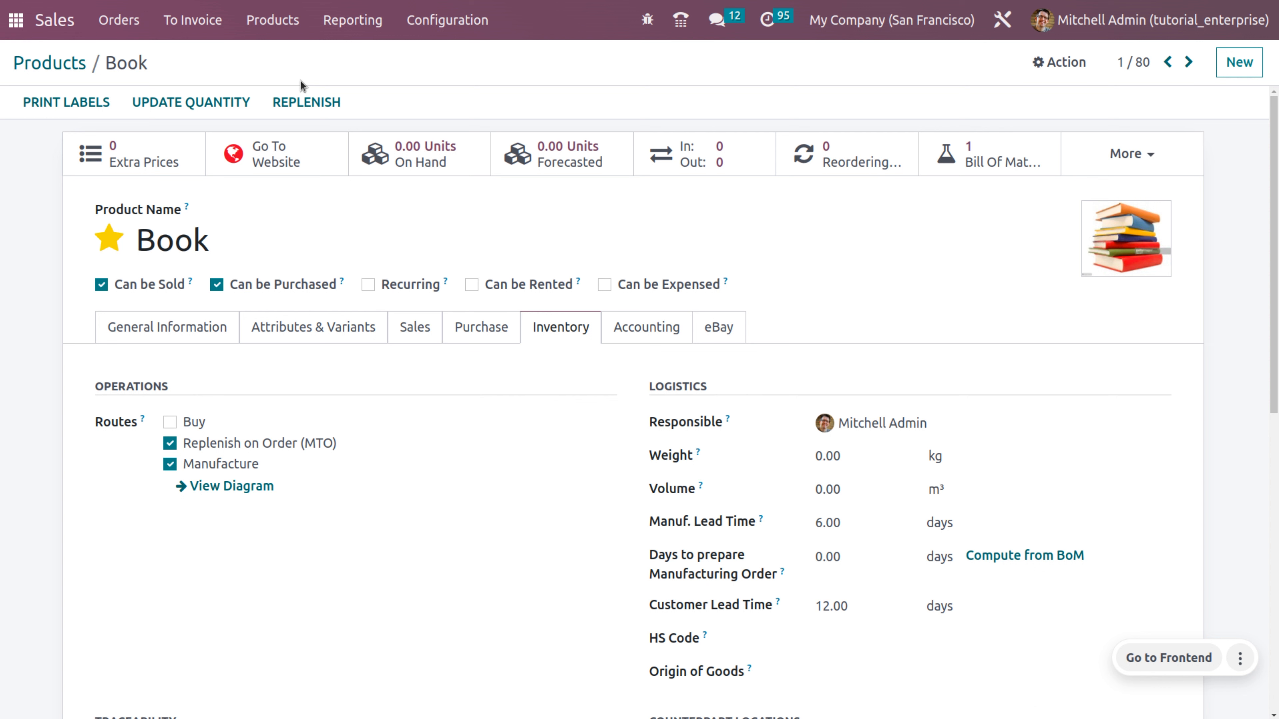
Create a new quotation for the customer Azure Interior.
left_click(119, 25)
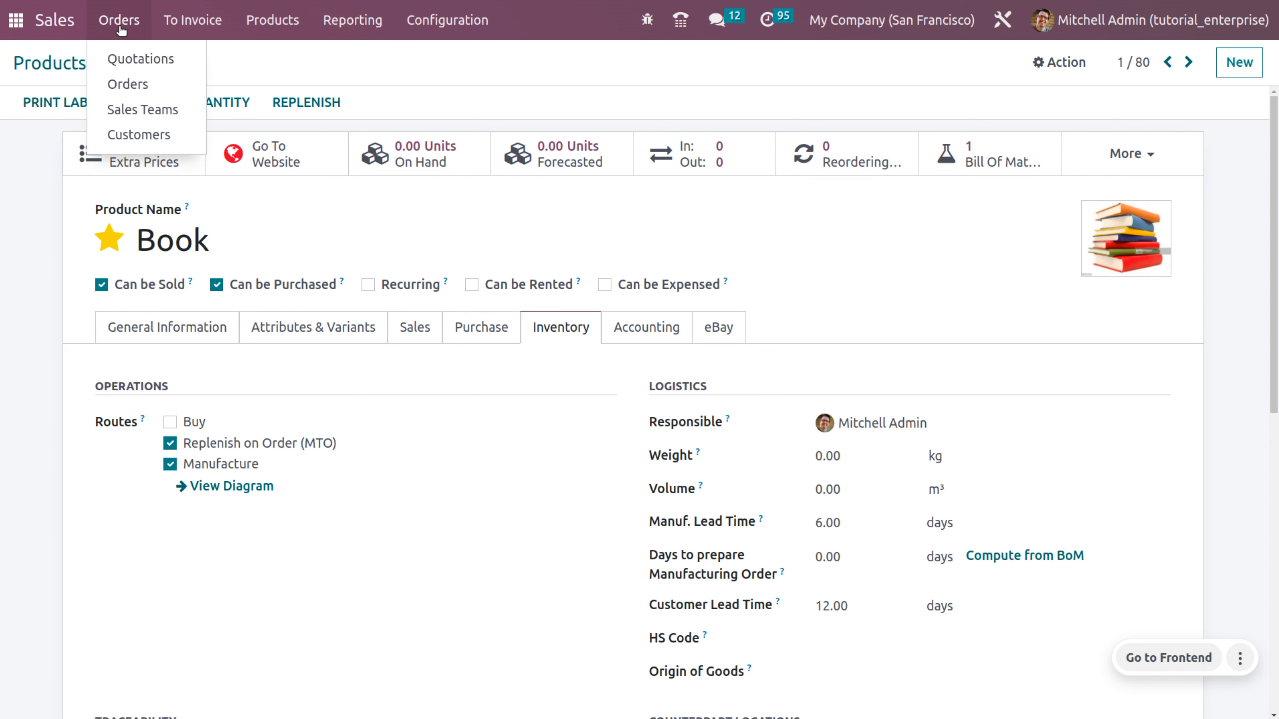
left_click(135, 56)
left_click(36, 100)
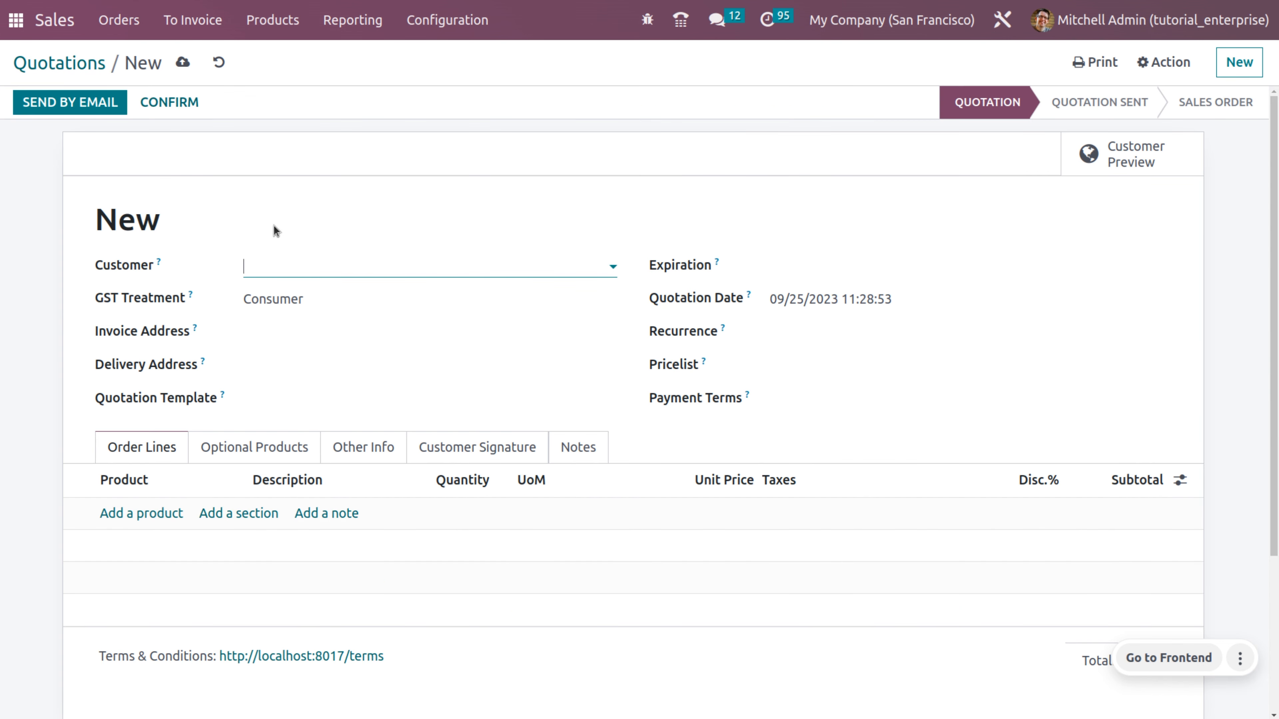
left_click(286, 263)
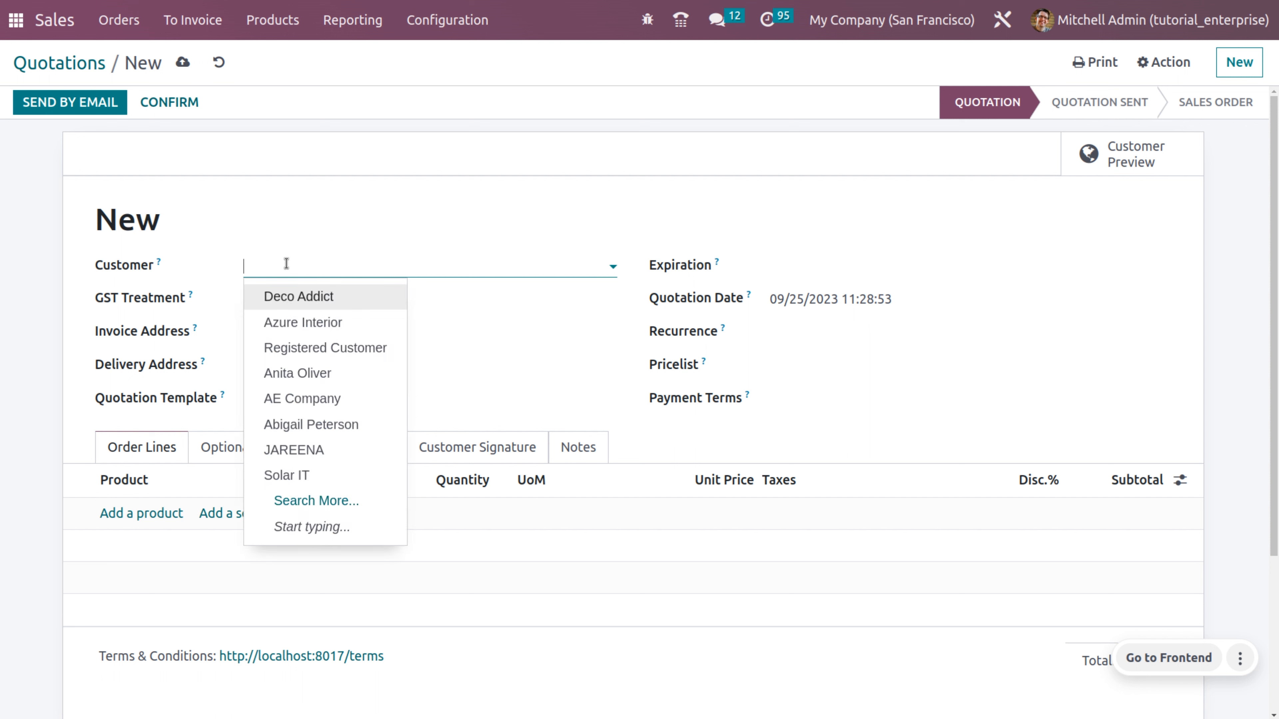
left_click(353, 321)
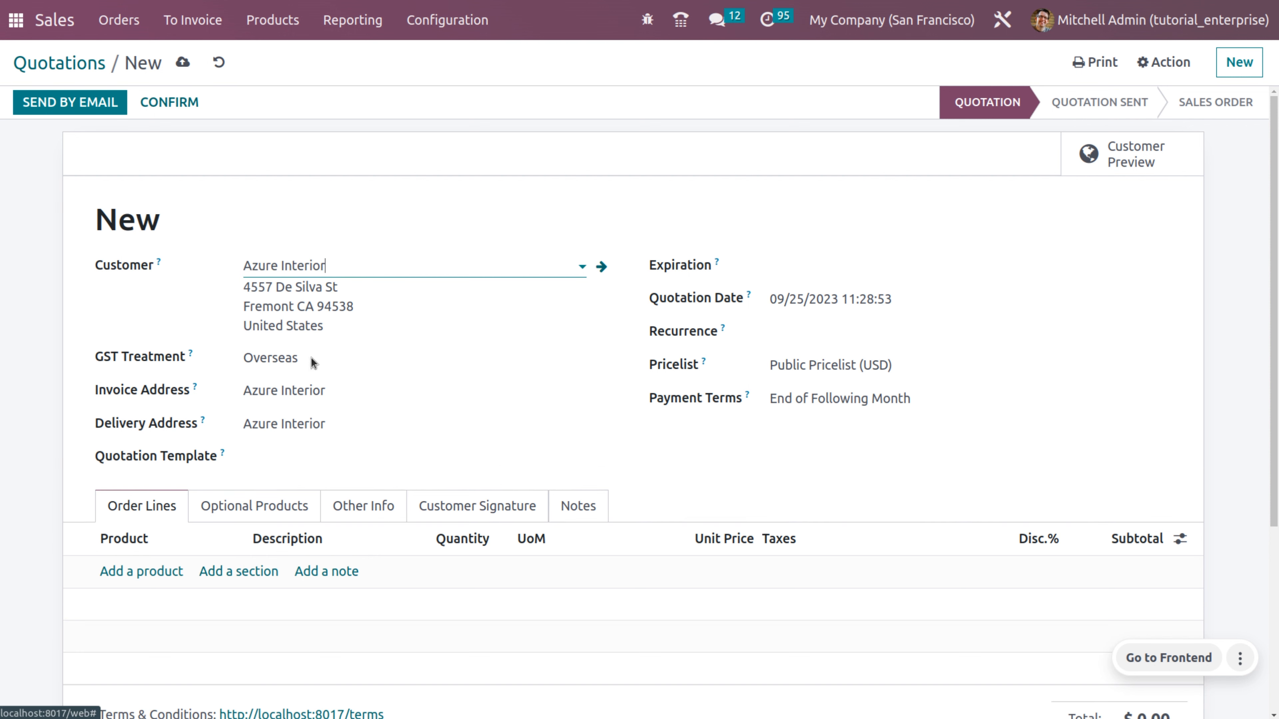
Add the Book product to the quotation's order lines with a quantity of 1000.
left_click(144, 571)
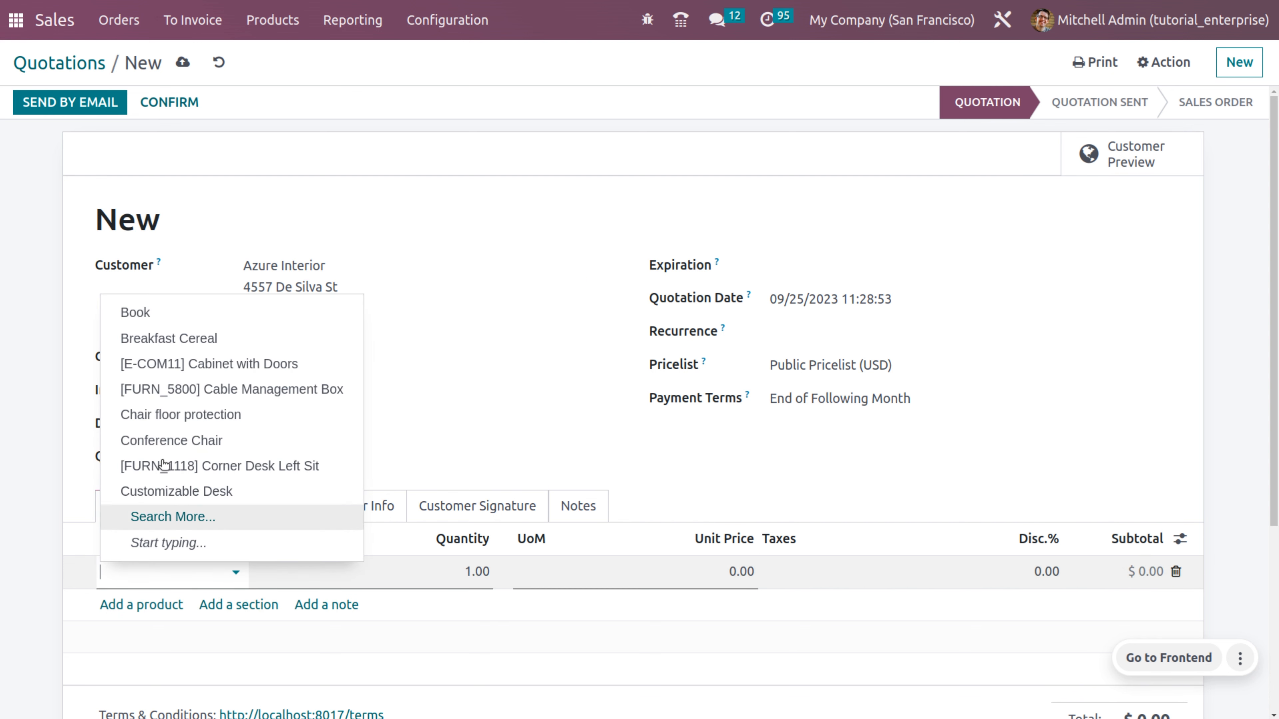
left_click(204, 320)
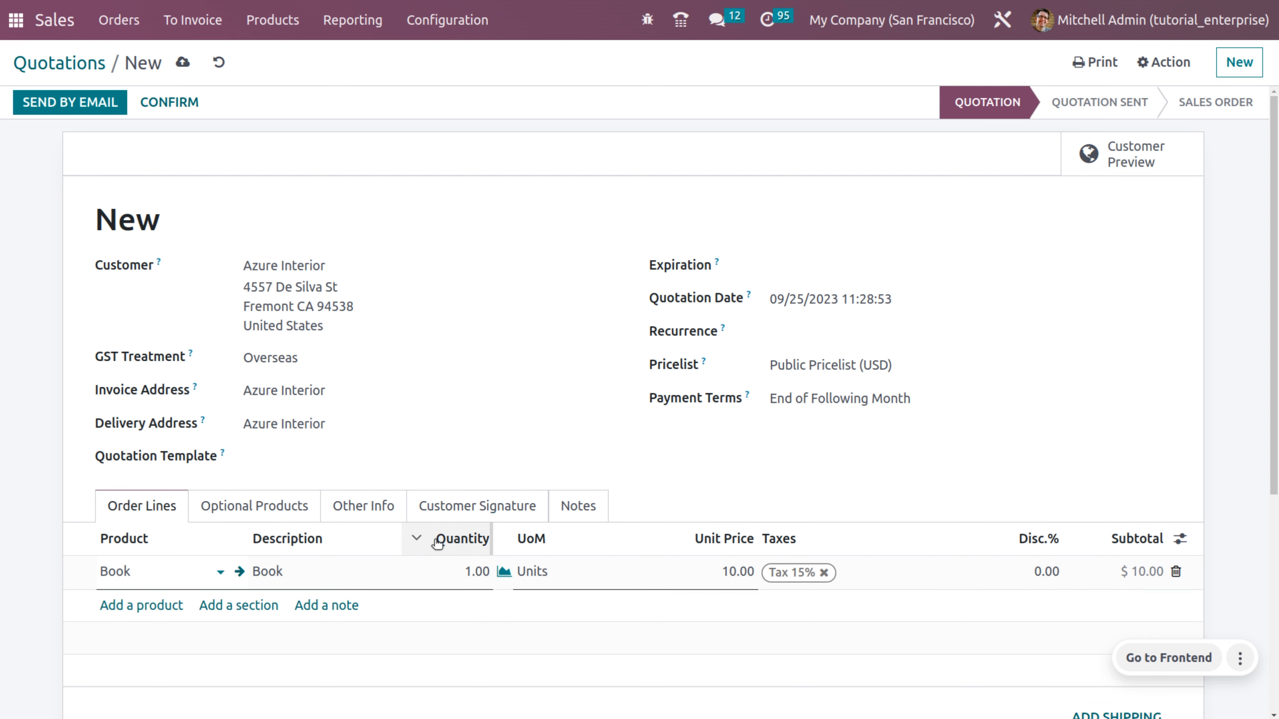
left_click(470, 573)
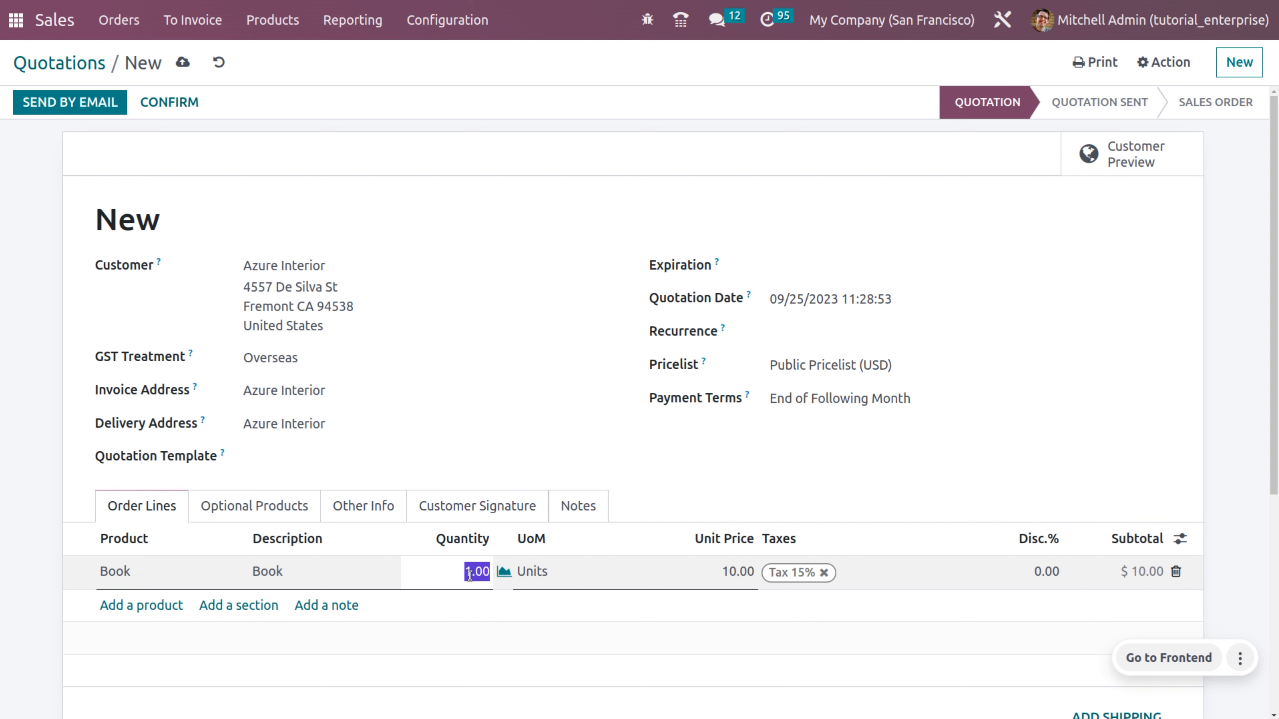
type("100")
left_click(534, 254)
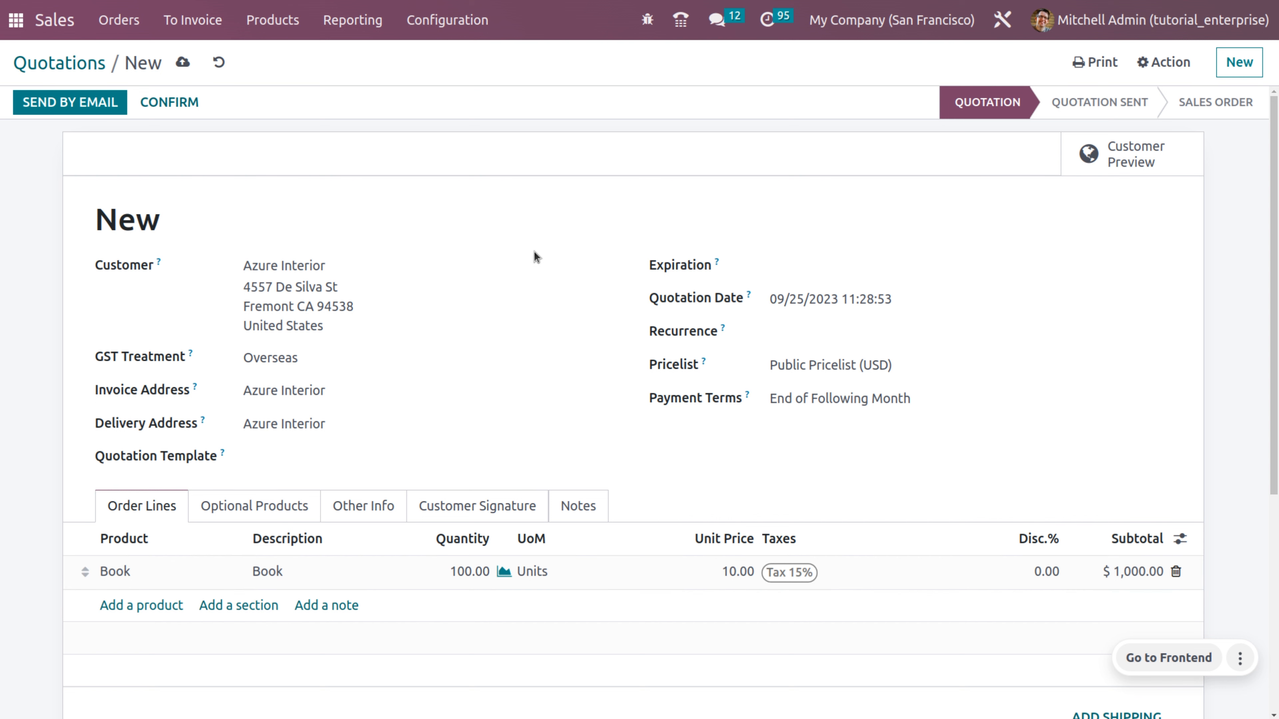
left_click(468, 572)
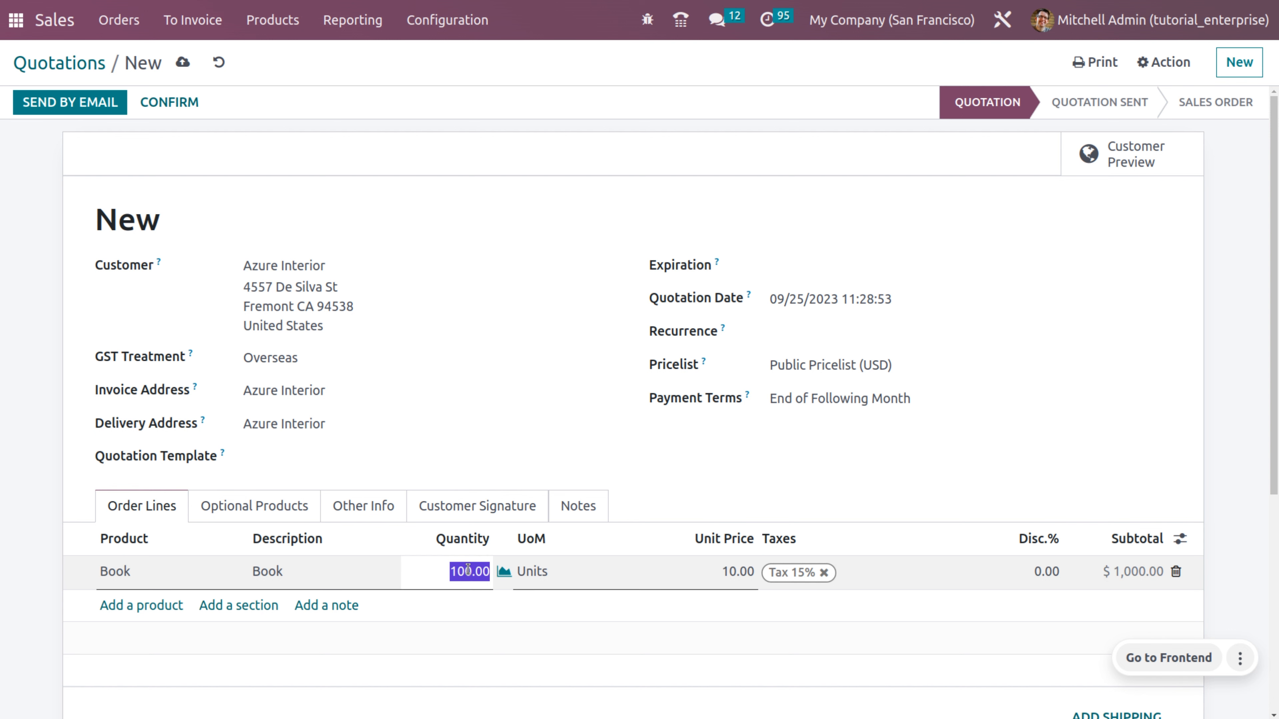
type("1000")
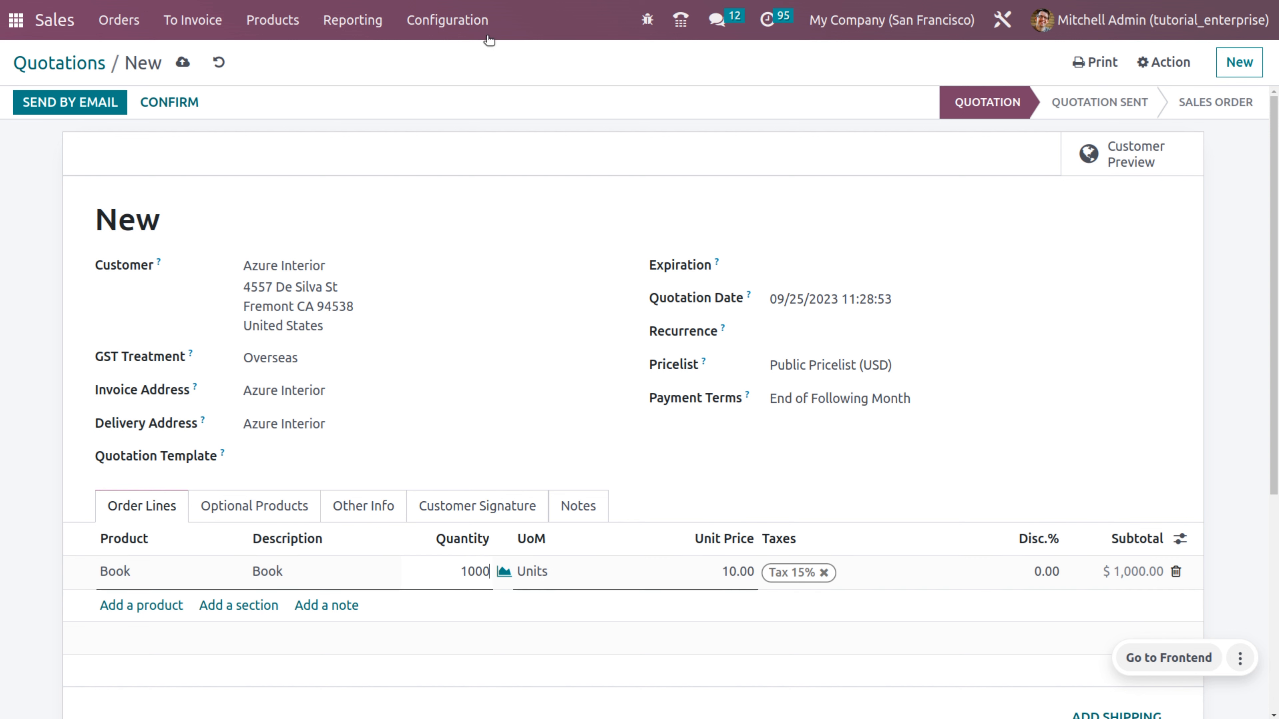
left_click(510, 82)
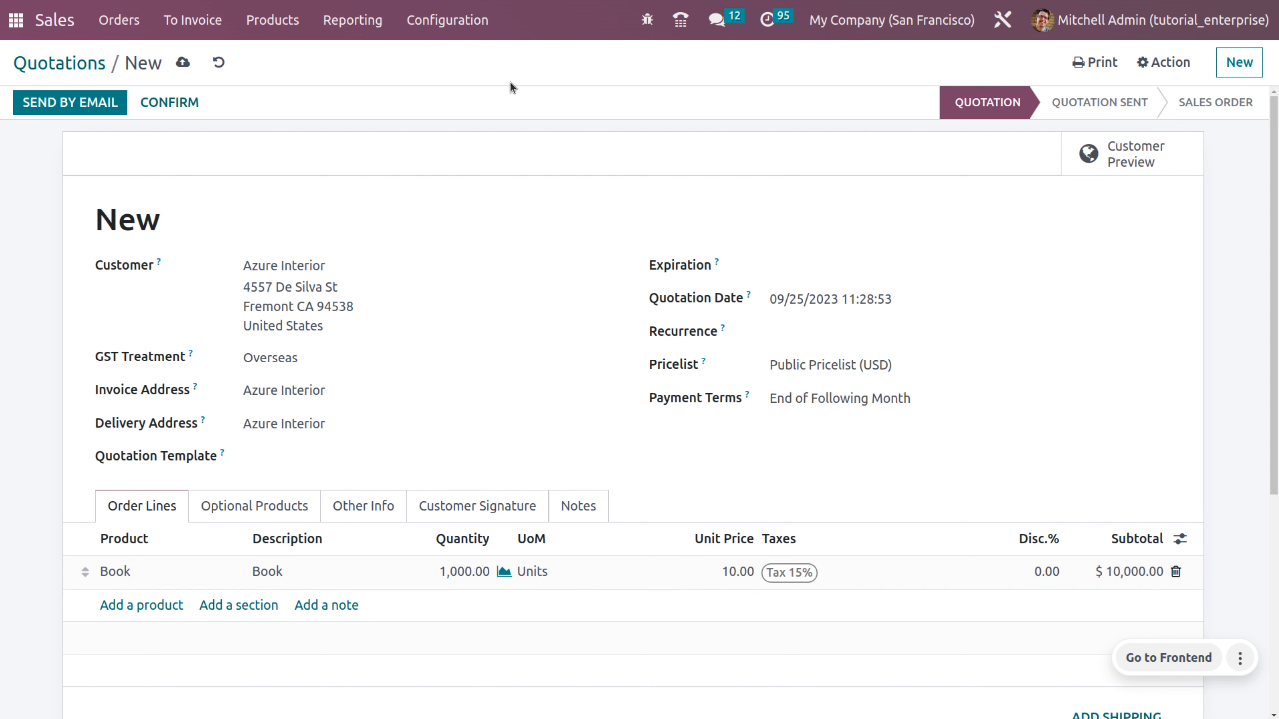
Save the quotation for Azure Interior and confirm it as a sales order.
left_click(183, 64)
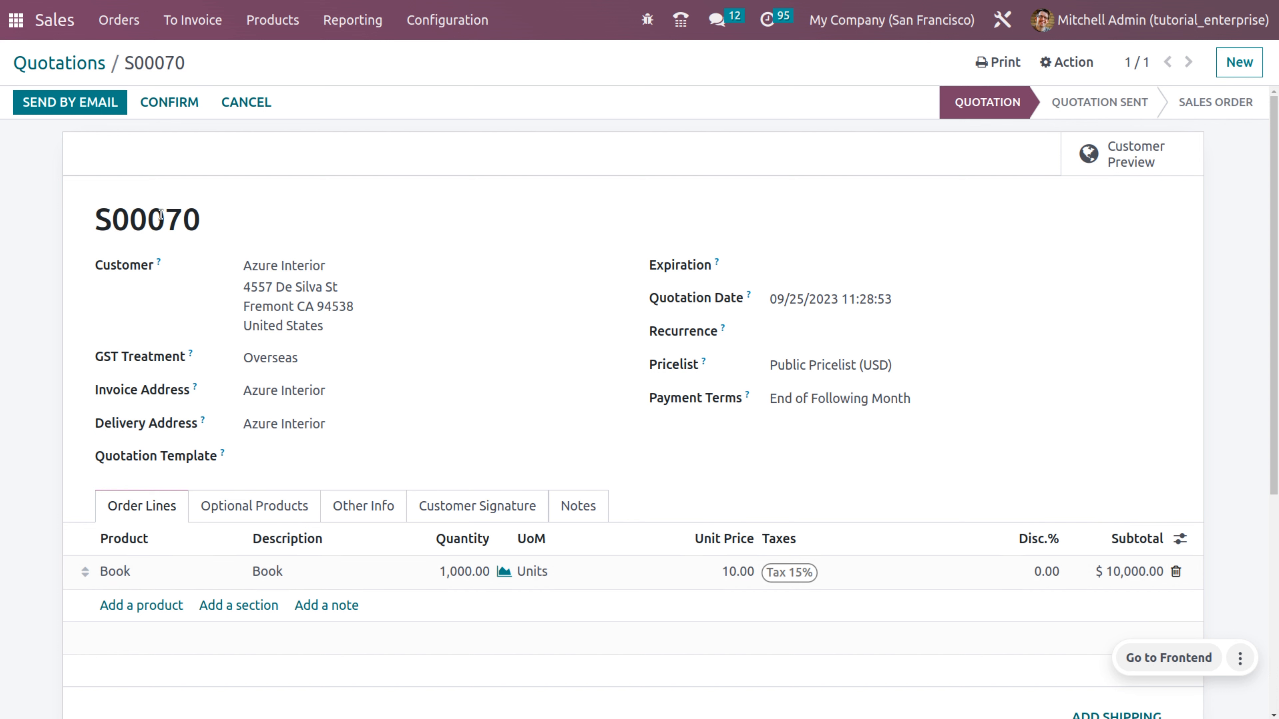
left_click(172, 103)
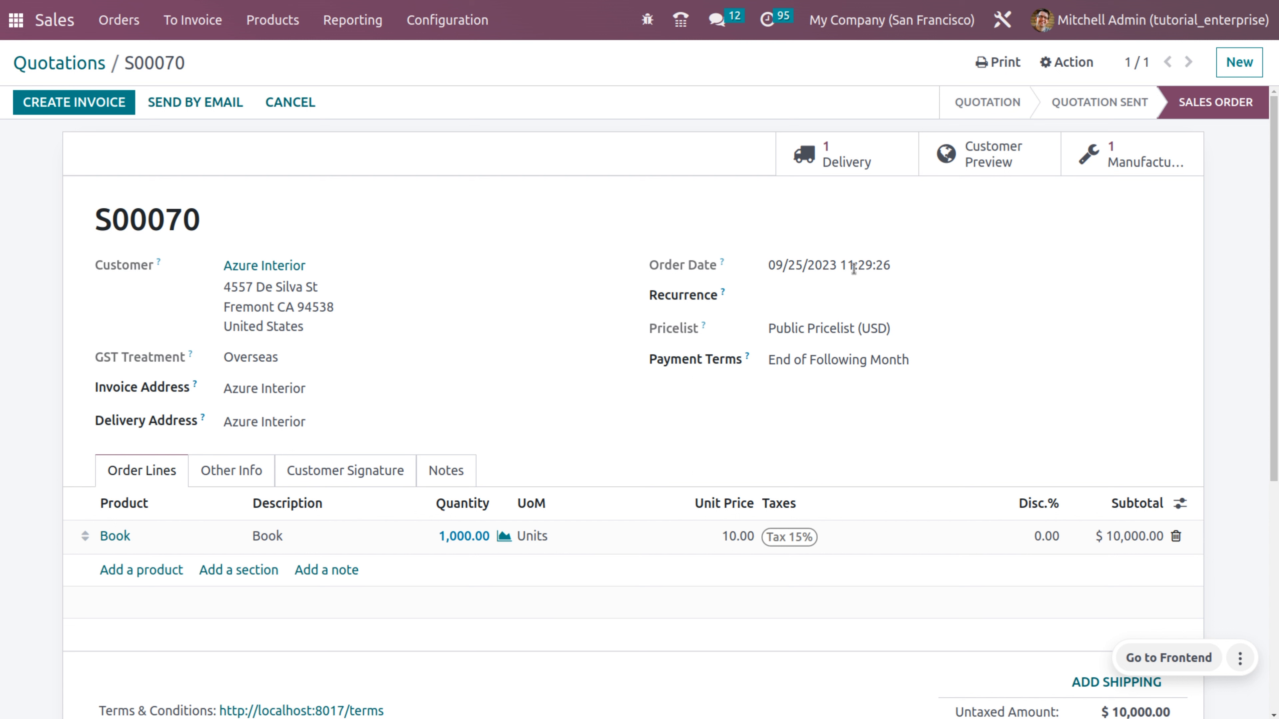
Open the linked manufacturing order, start and finish the binding work order, and mark the manufacturing order as done.
left_click(1103, 157)
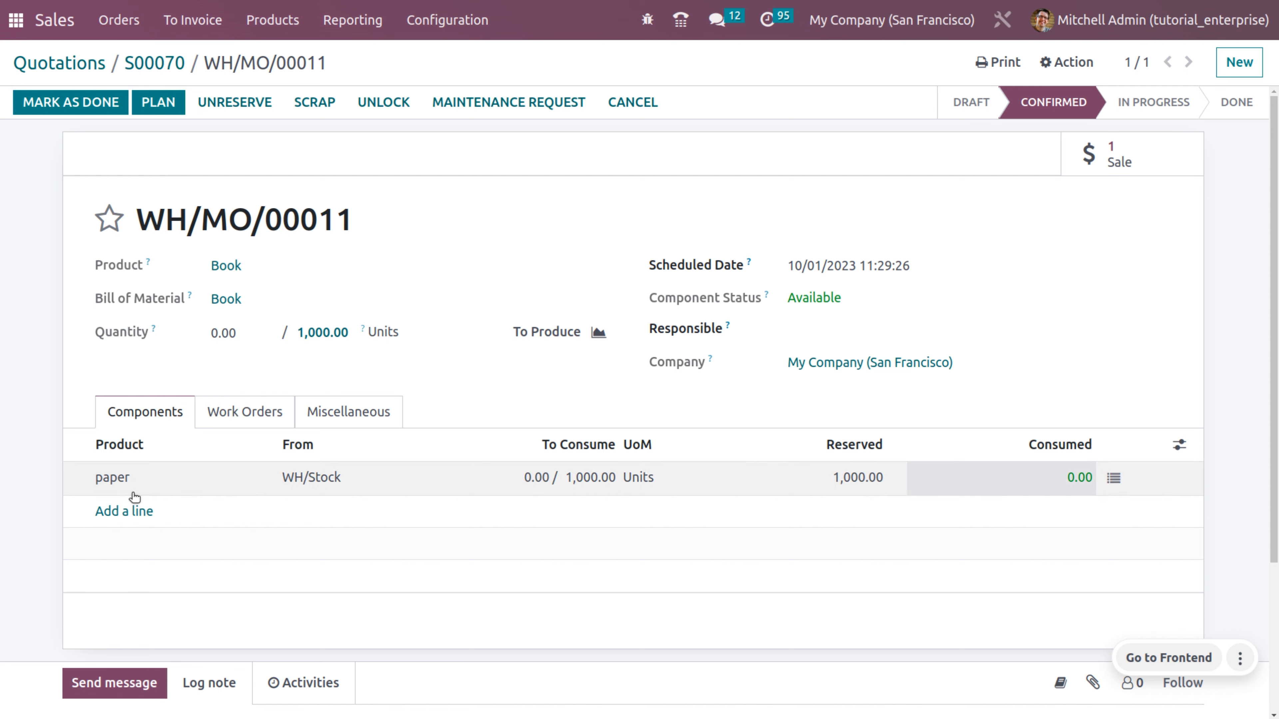
left_click(259, 415)
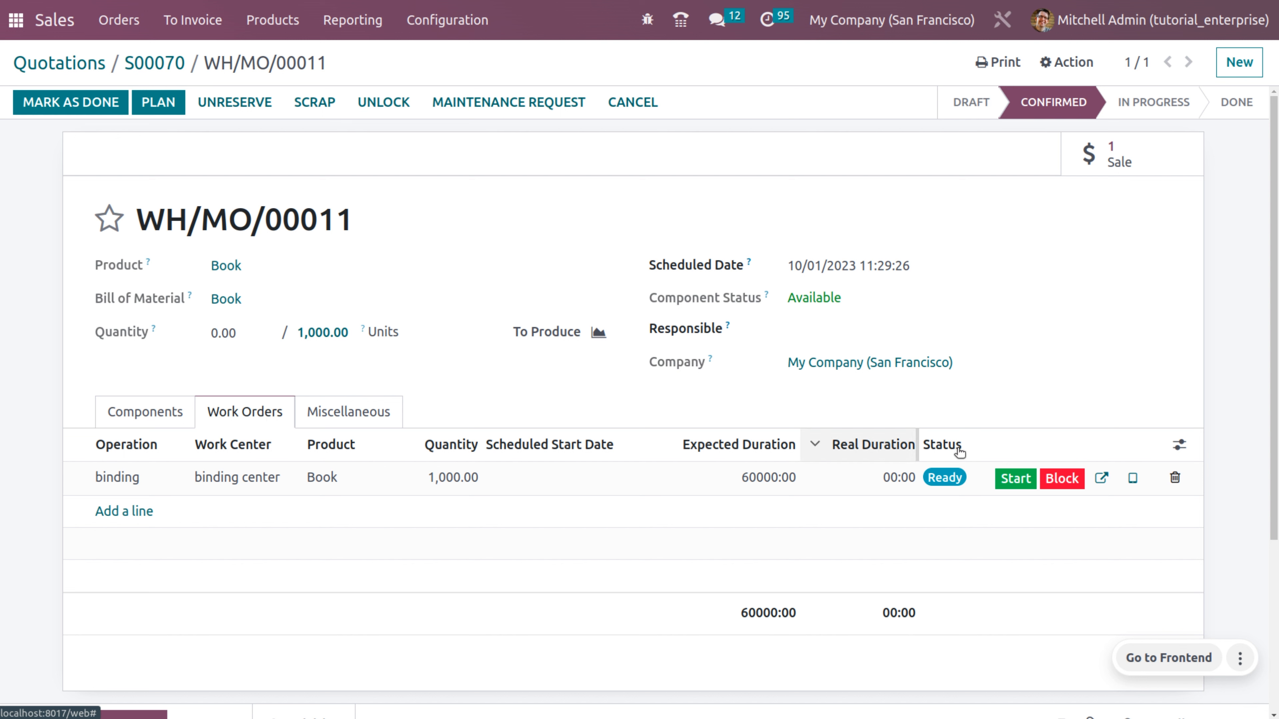
left_click(1016, 479)
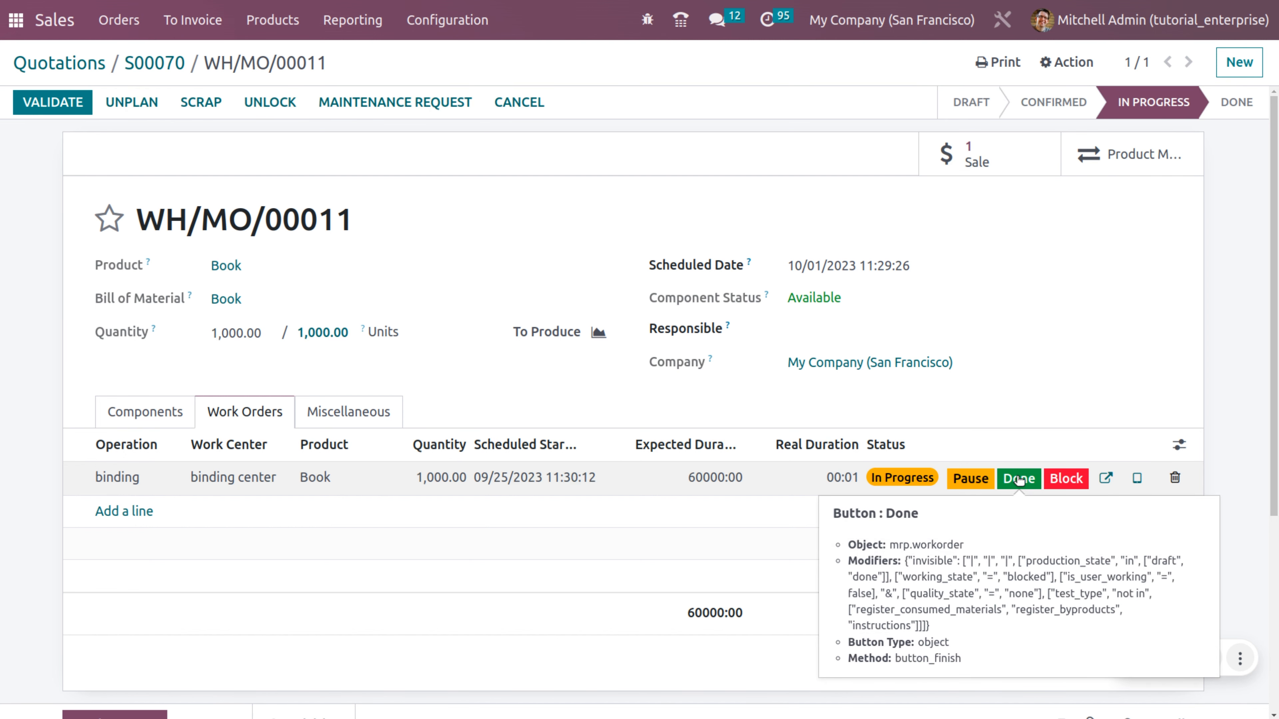
left_click(1018, 479)
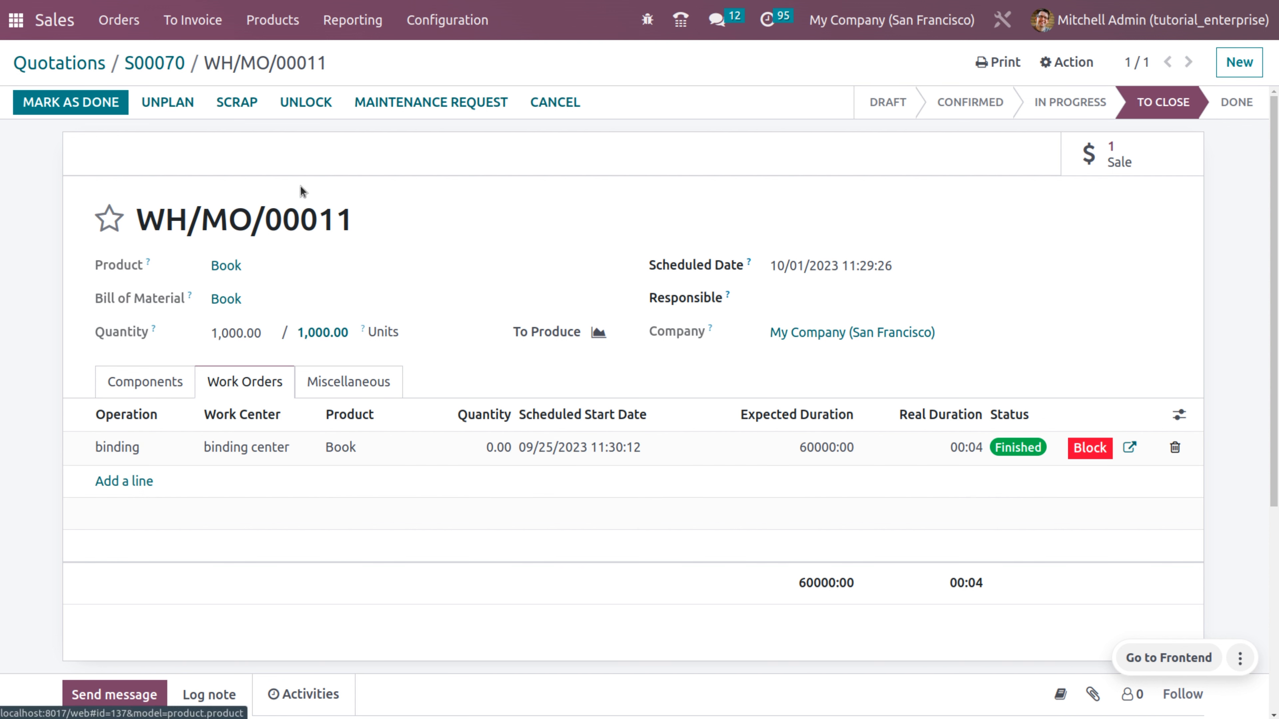
left_click(91, 108)
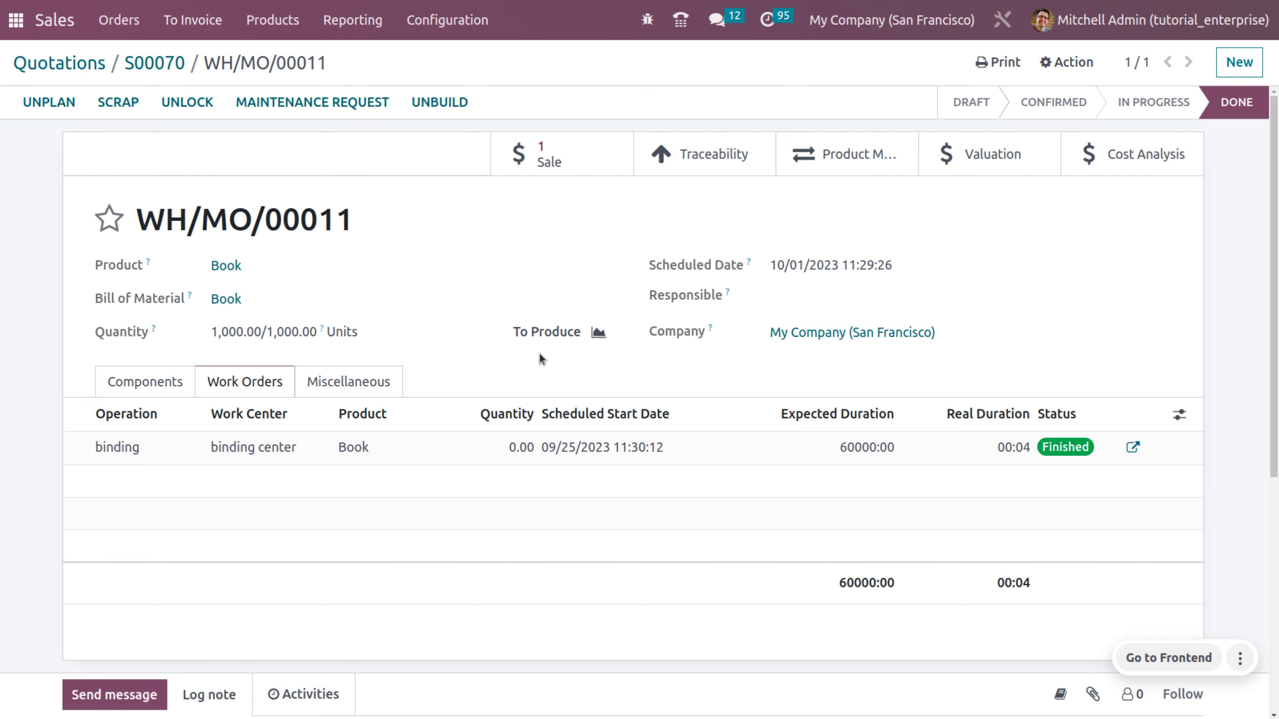
Return to the sales order, check its delivery order's scheduled date and deadline, and go back to the sales order.
left_click(174, 71)
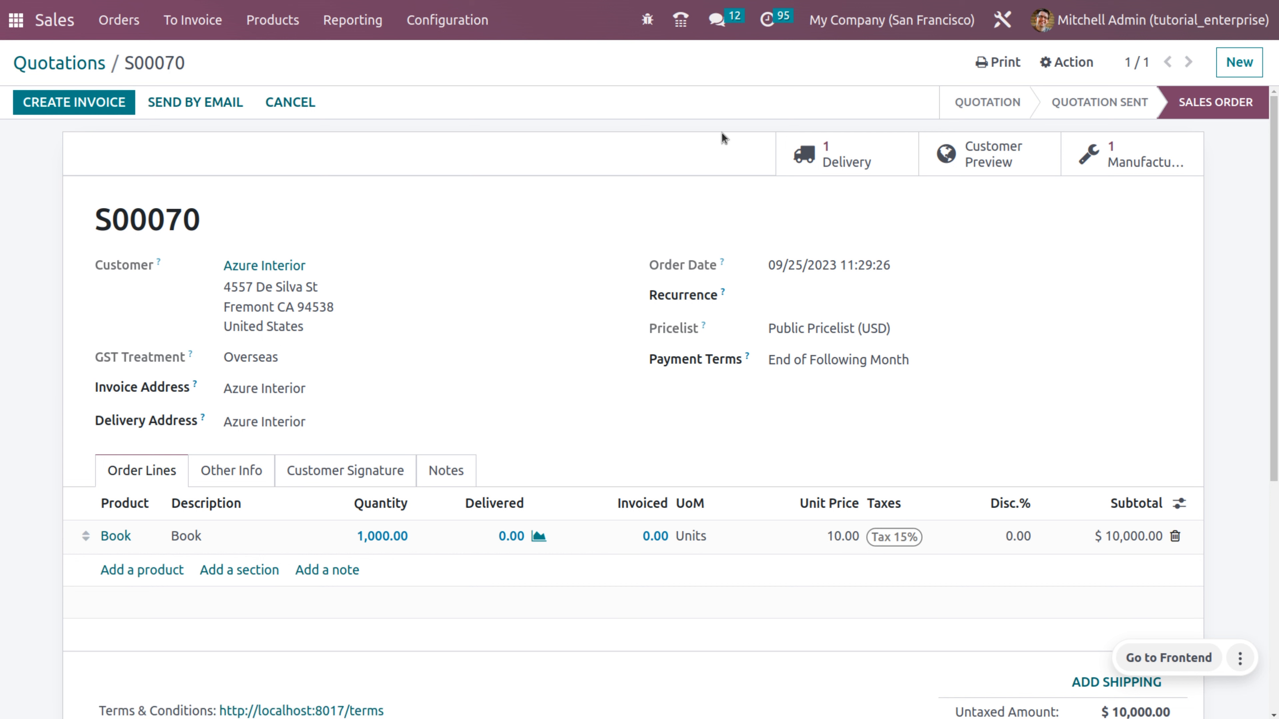
left_click(795, 158)
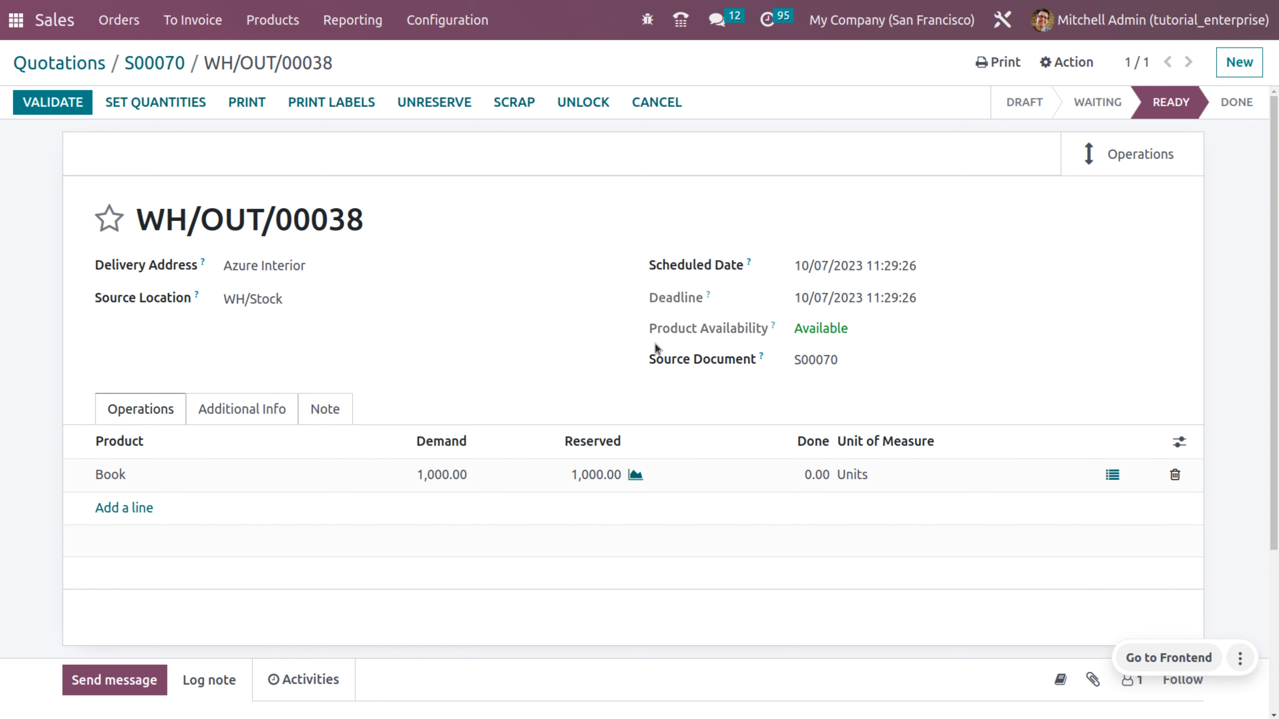
left_click(166, 63)
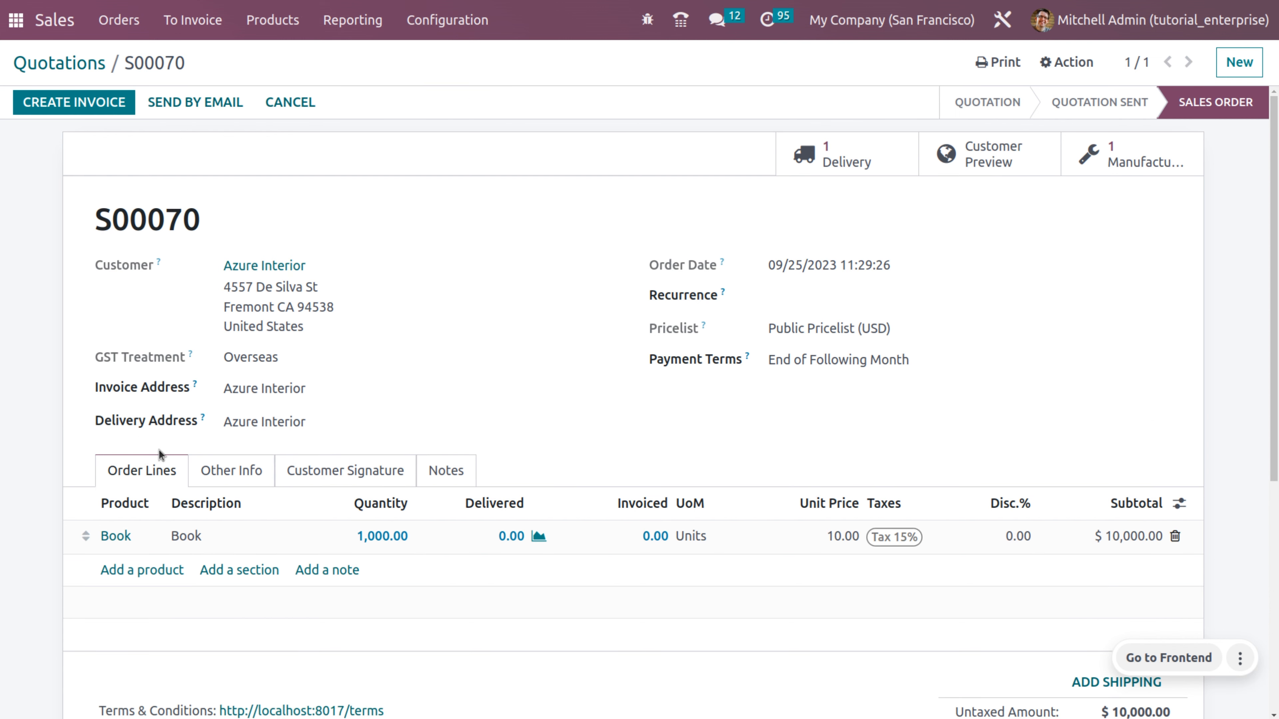
Set the sales order's delivery date to 10/05/2023, dismiss the date warning, and save the order.
left_click(216, 481)
scroll(317, 551, "down", 5)
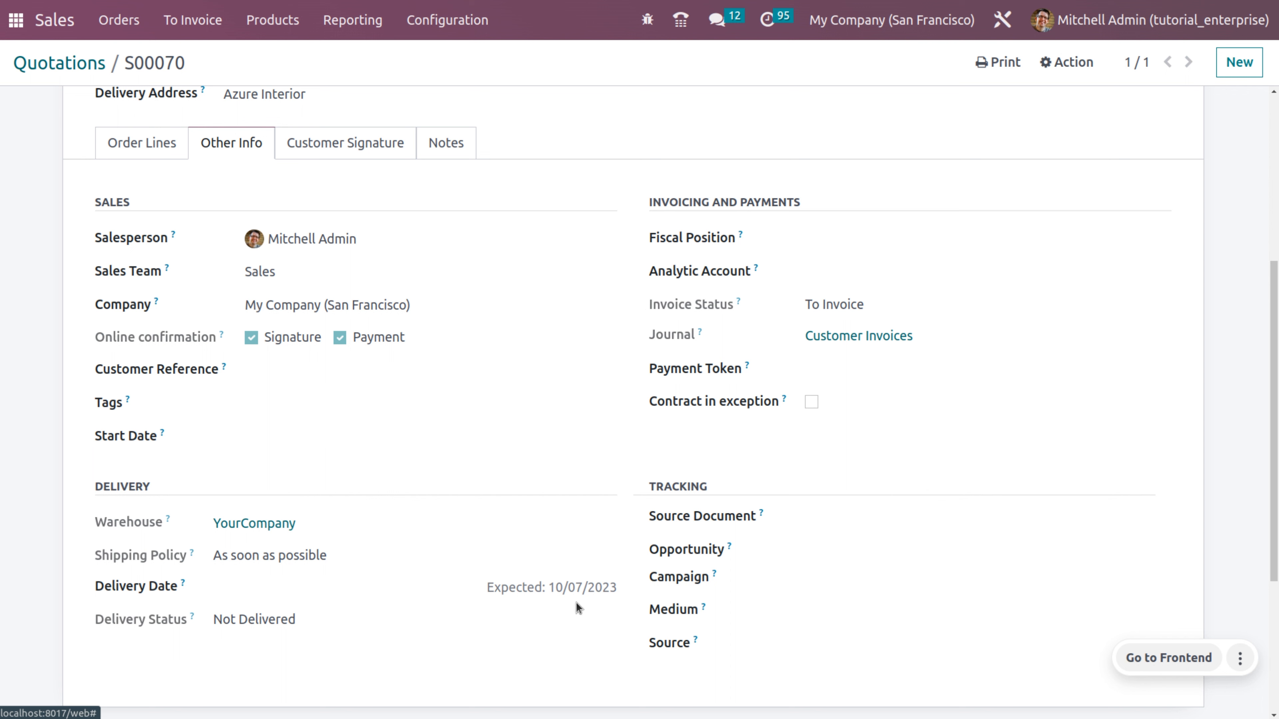
left_click(342, 586)
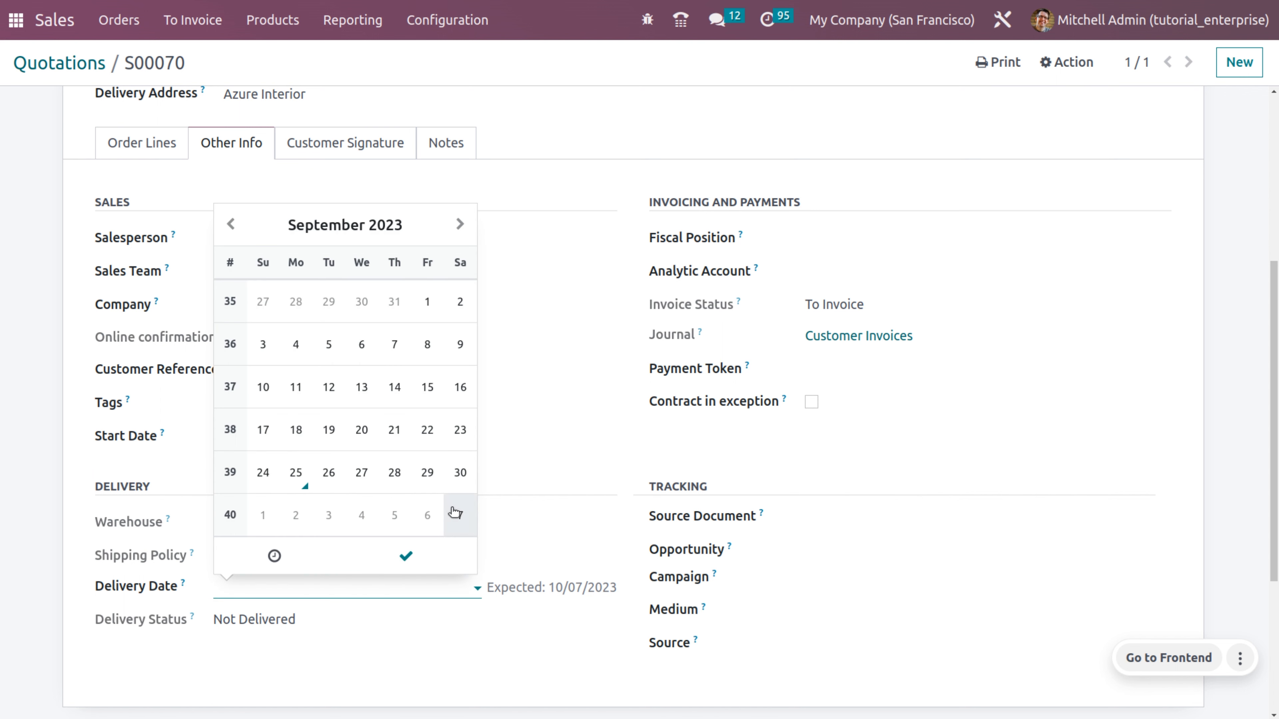
left_click(394, 522)
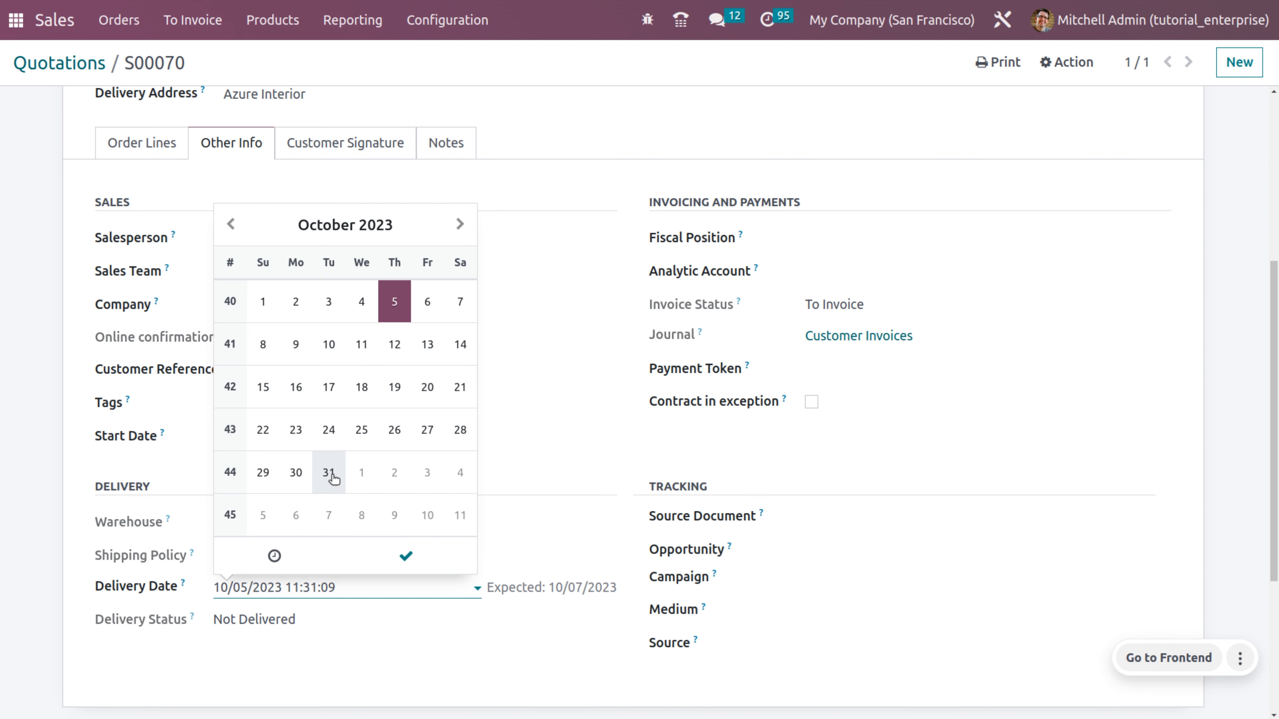
left_click(406, 552)
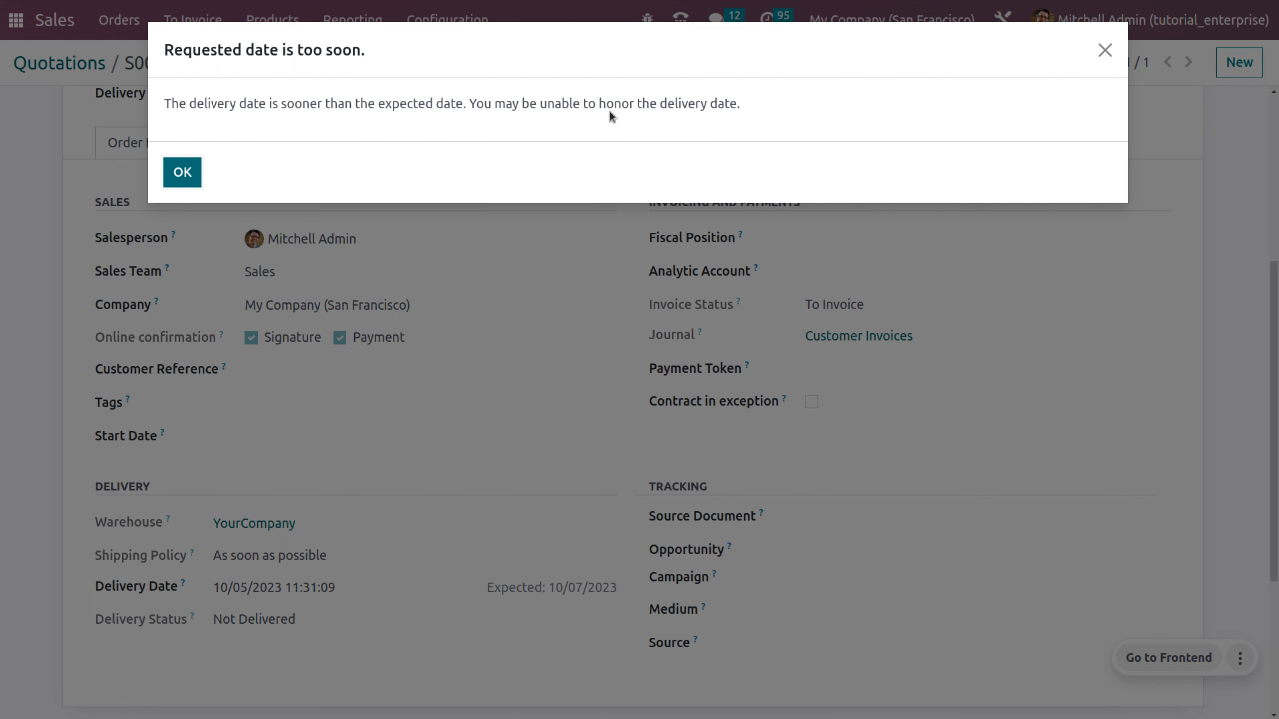
left_click(194, 185)
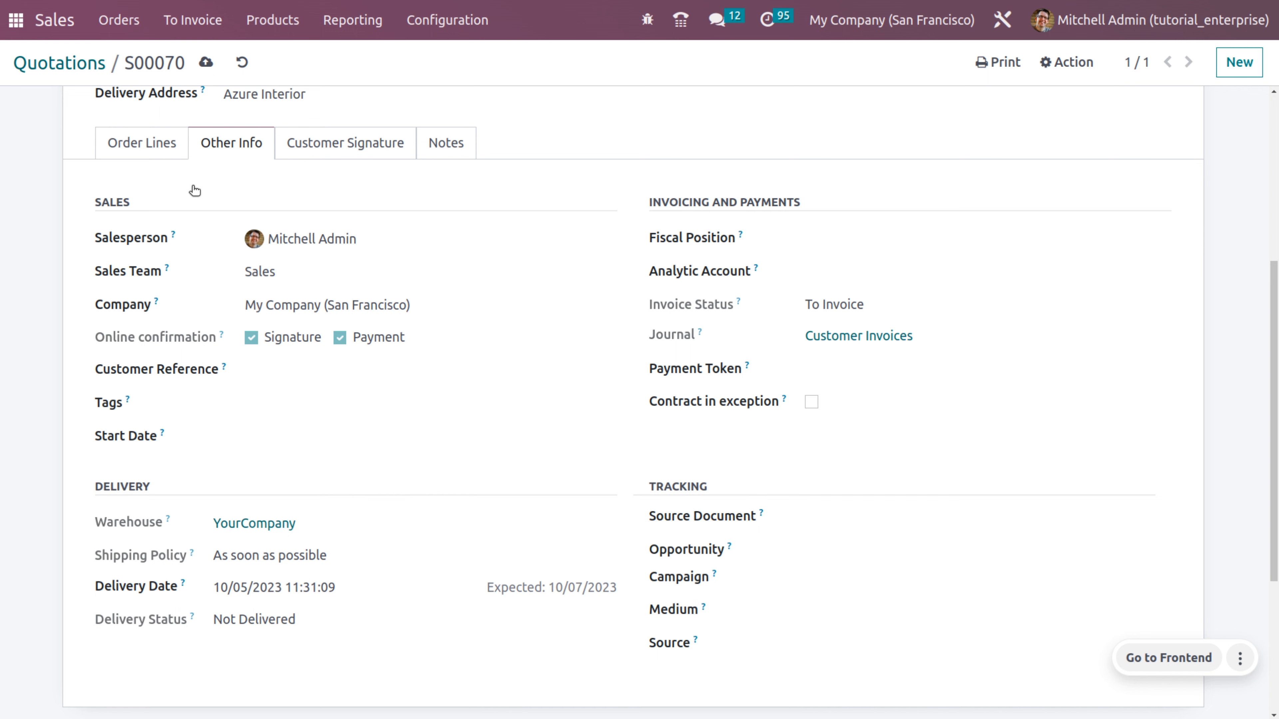
scroll(270, 335, "up", 5)
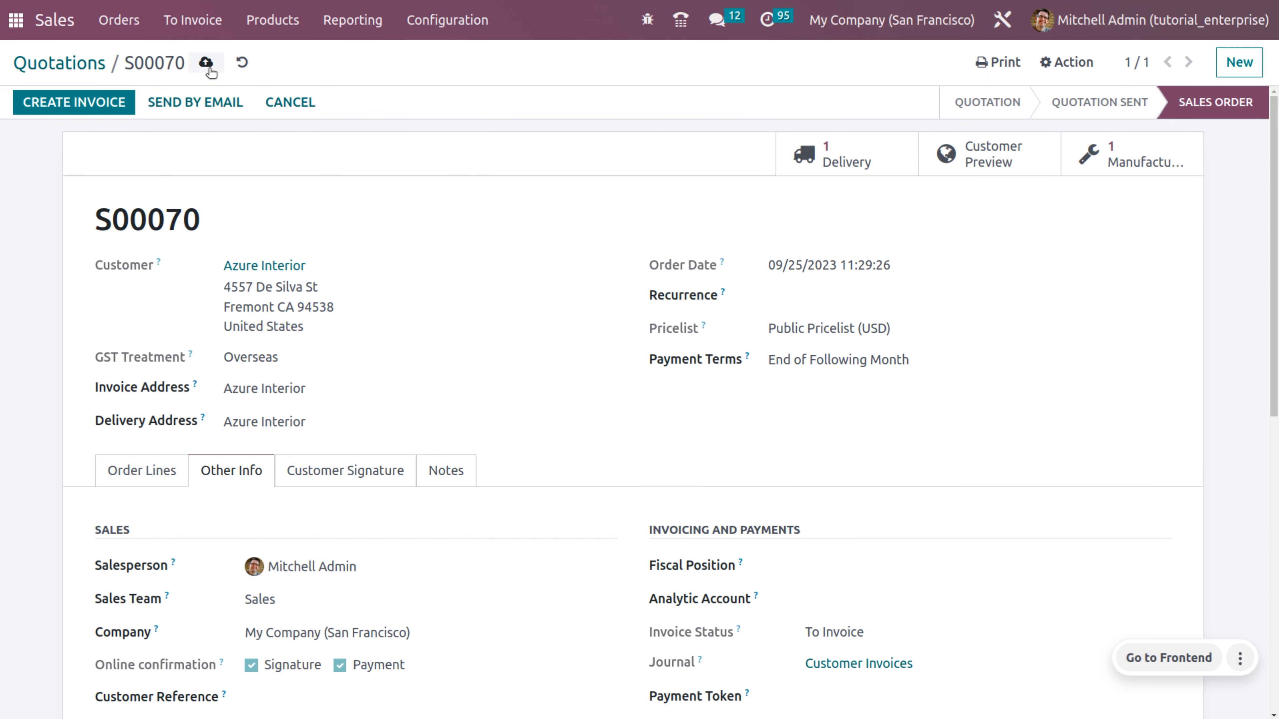
left_click(207, 63)
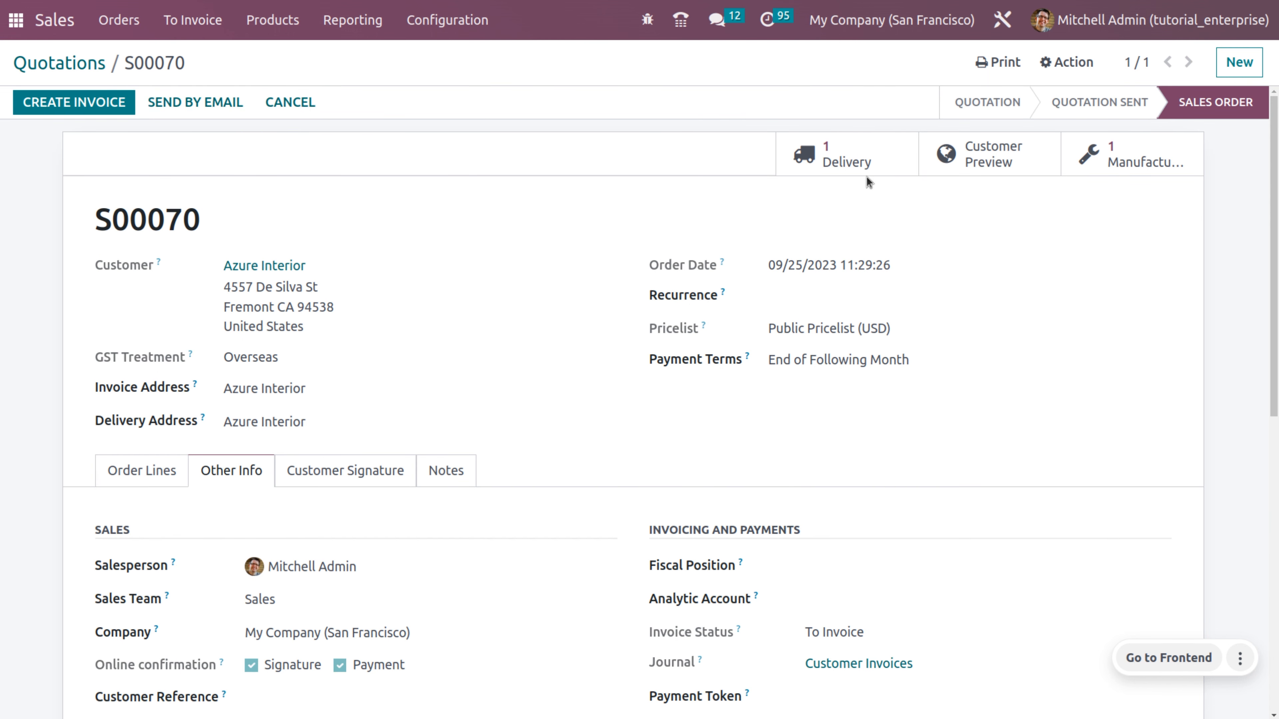
Open the linked delivery order, fill in its done quantities, validate it, and return to the sales order.
left_click(840, 162)
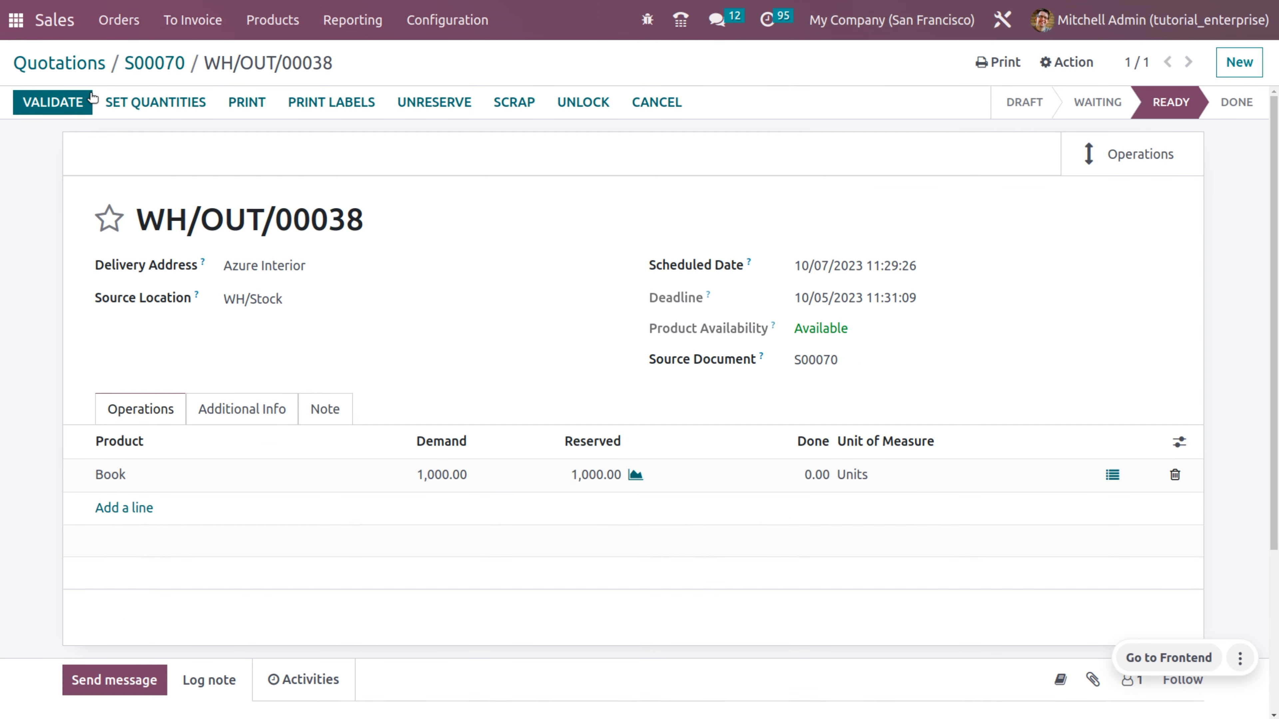
left_click(137, 104)
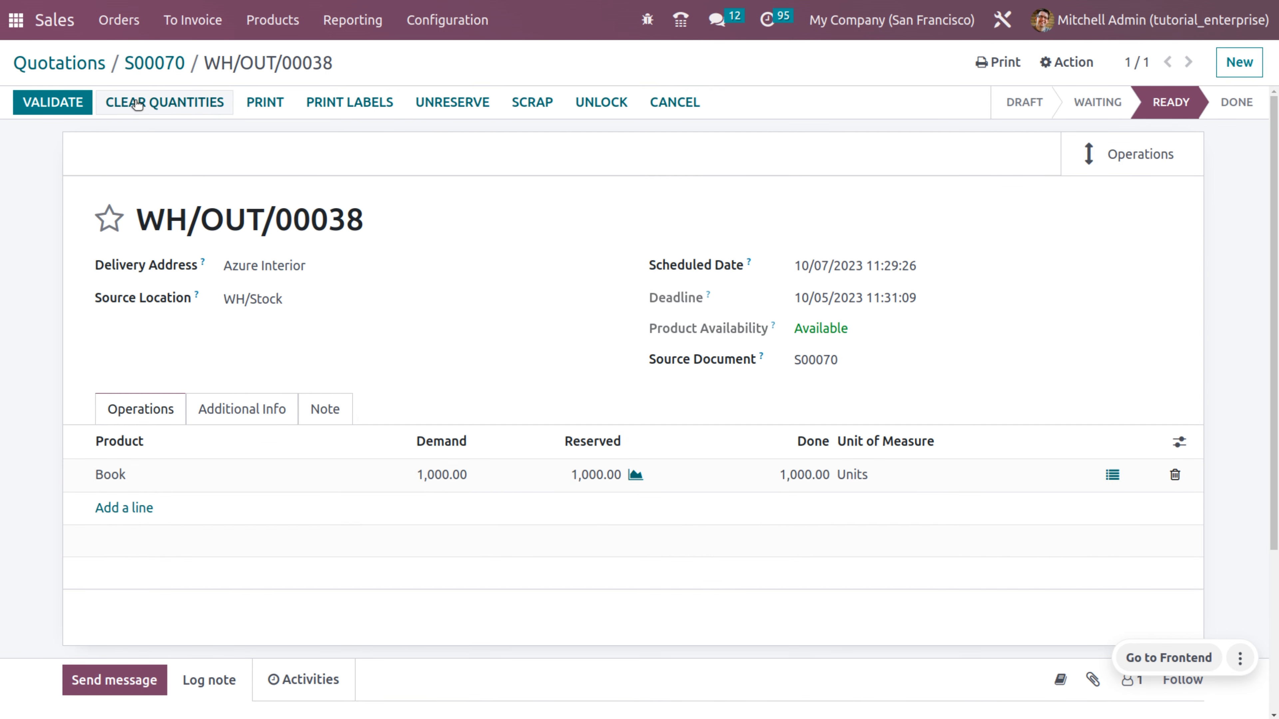
left_click(79, 102)
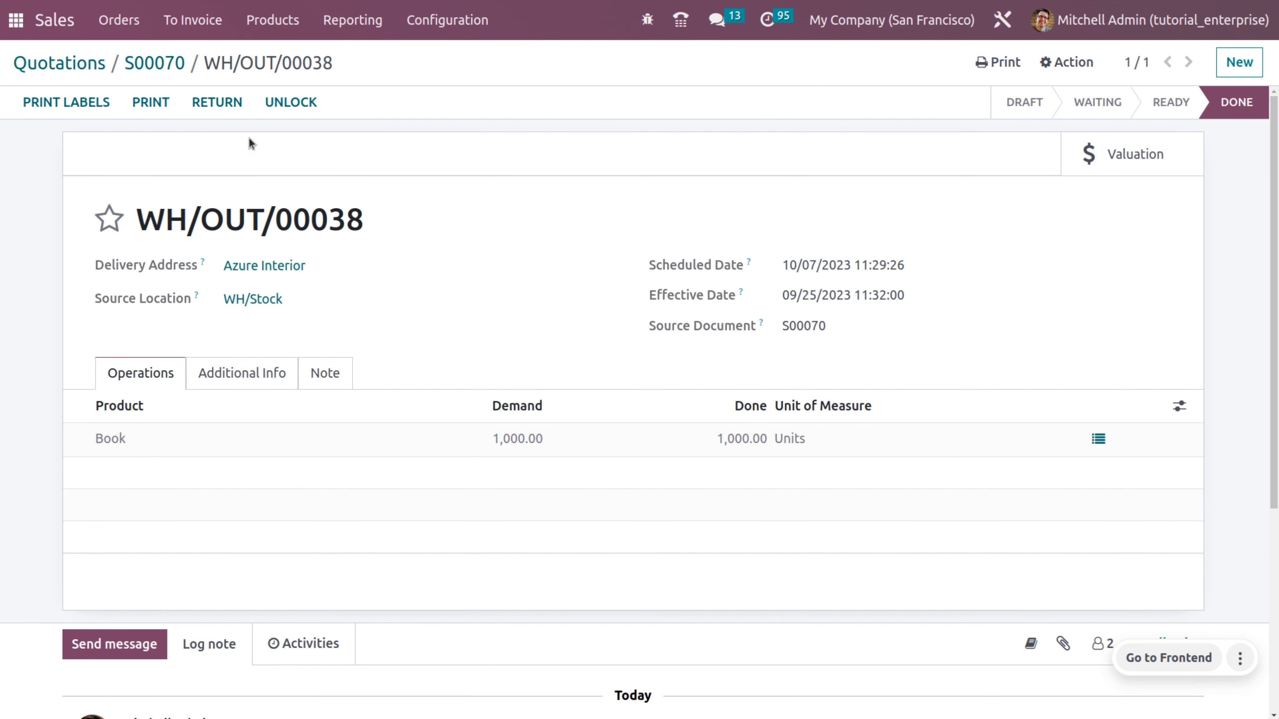
left_click(170, 65)
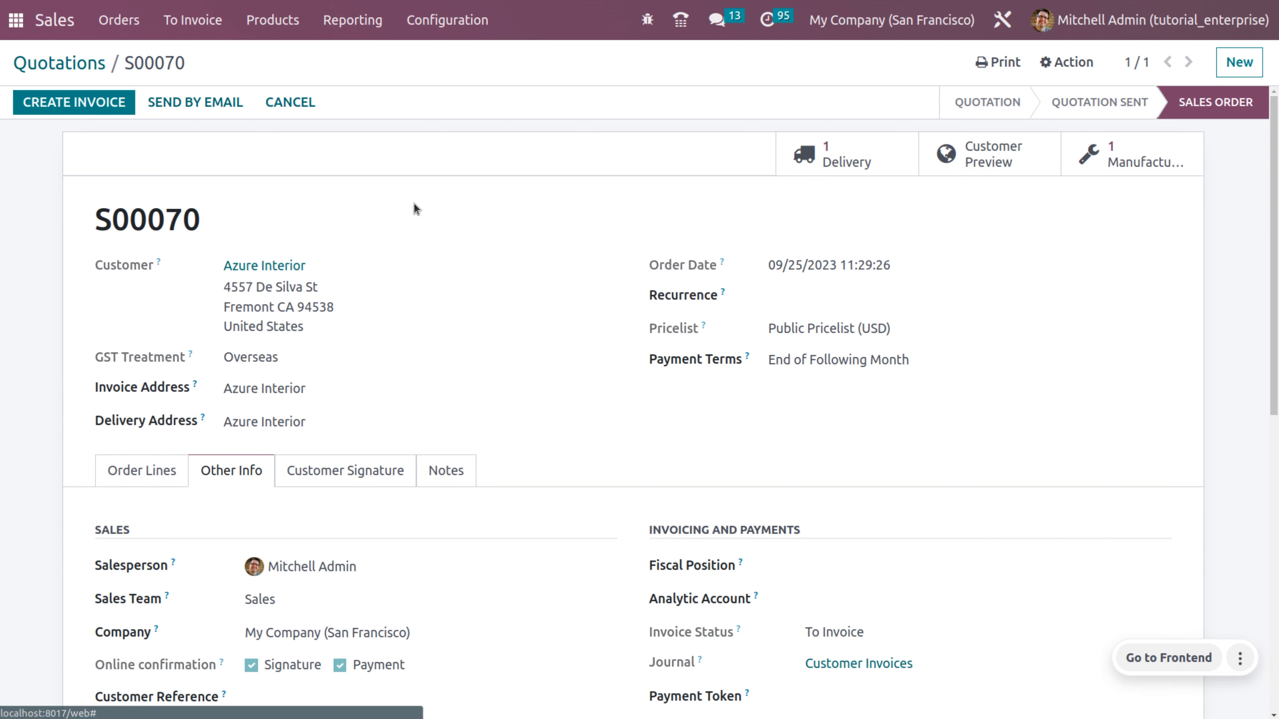
Try to create a regular invoice from the sales order.
left_click(104, 107)
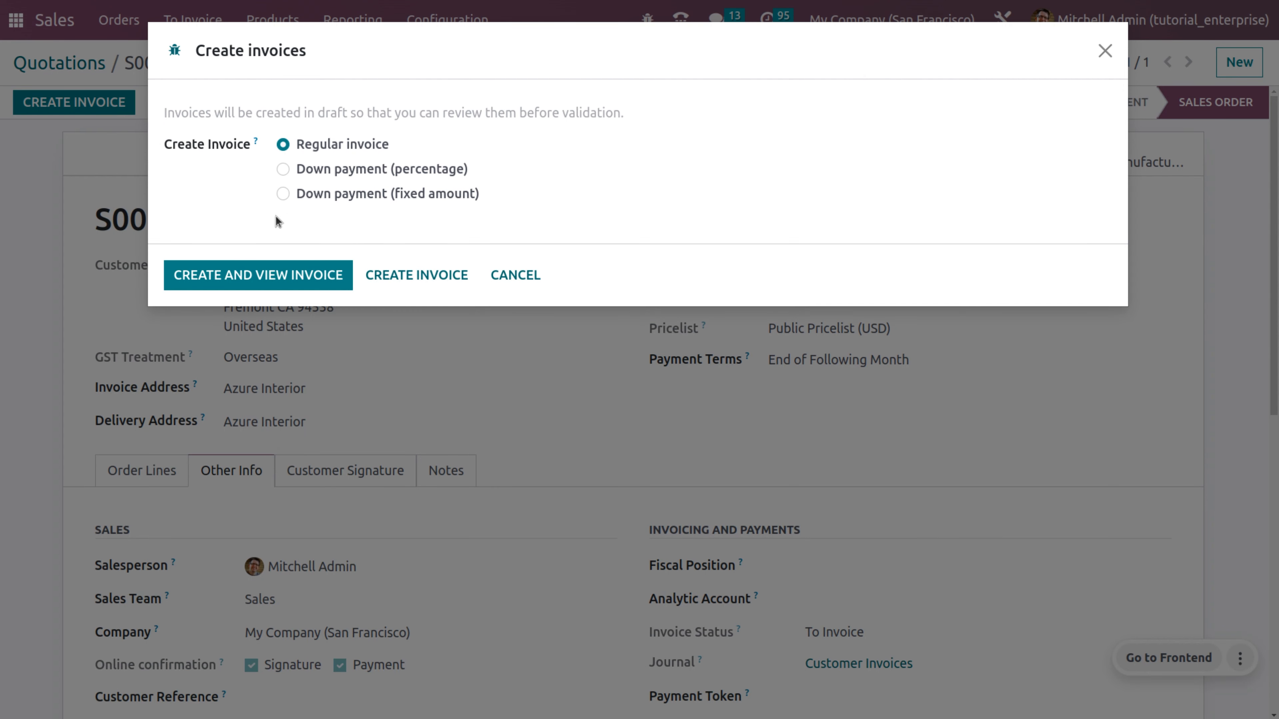
left_click(412, 274)
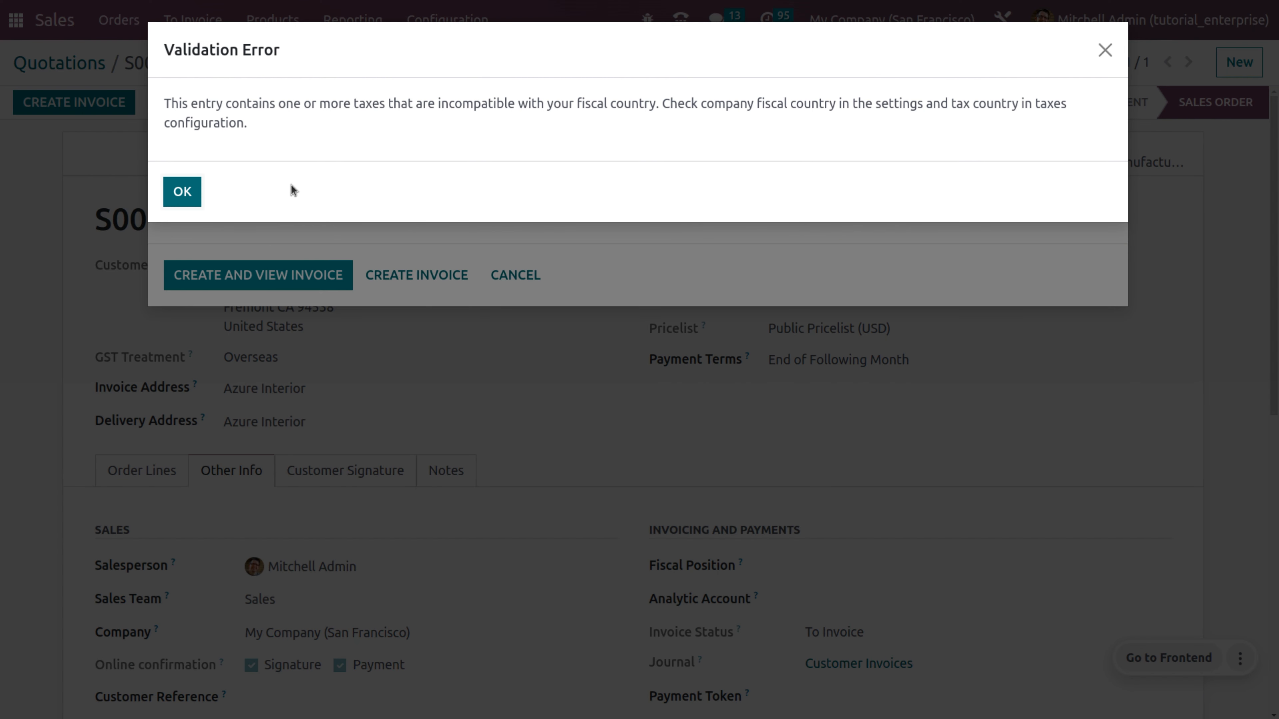
left_click(182, 192)
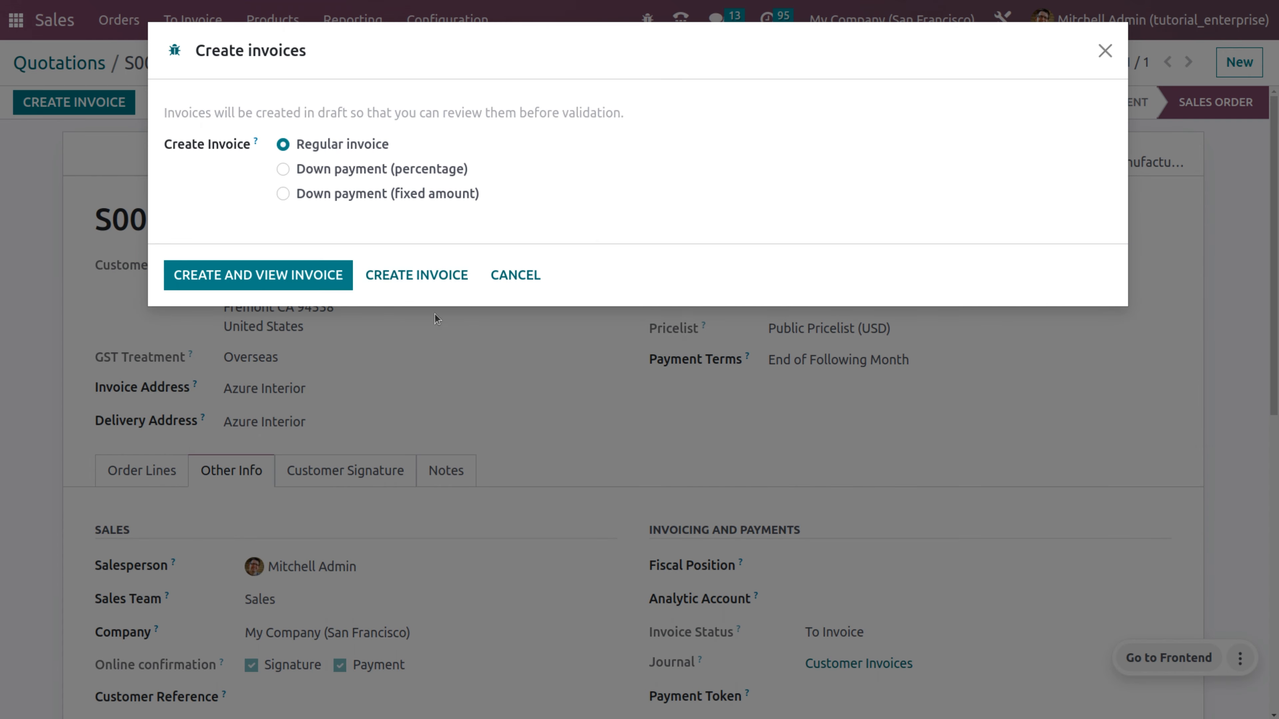
left_click(537, 276)
Remove the 15% tax from the Book order line.
left_click(146, 476)
left_click(888, 532)
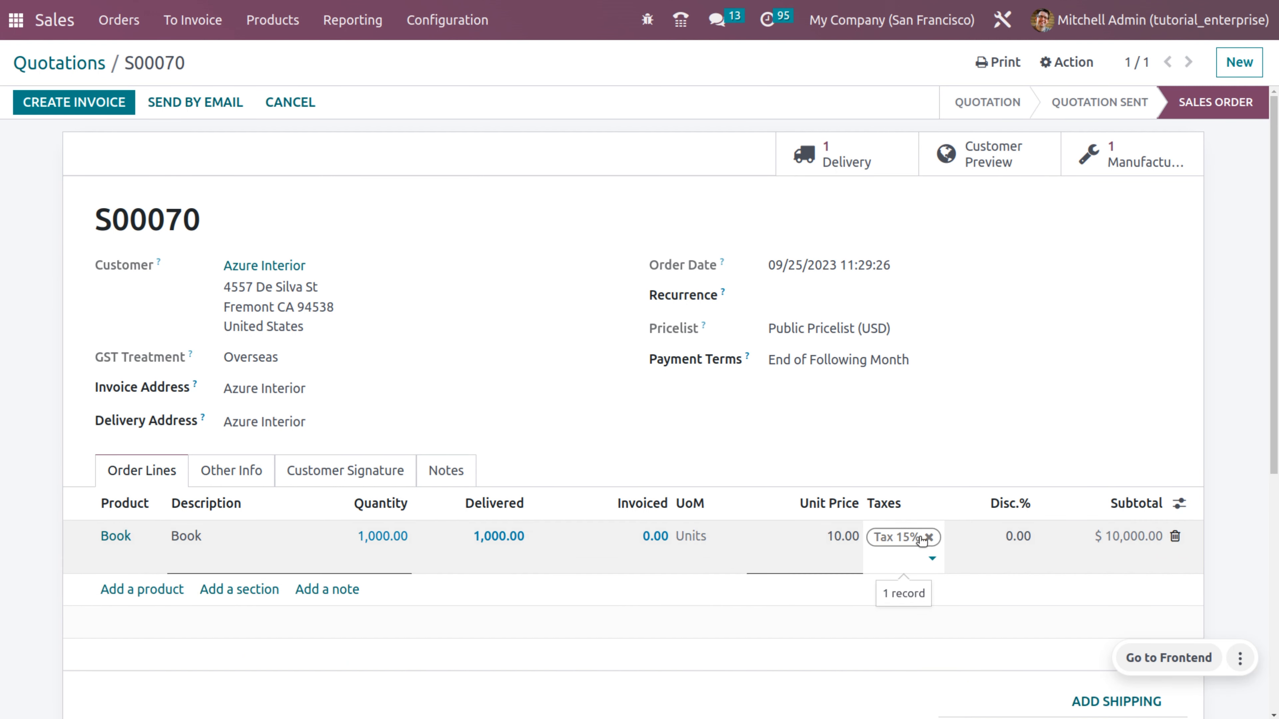
key("BackSpace")
Create a regular invoice for the sales order, then open the draft invoice and confirm it.
left_click(85, 103)
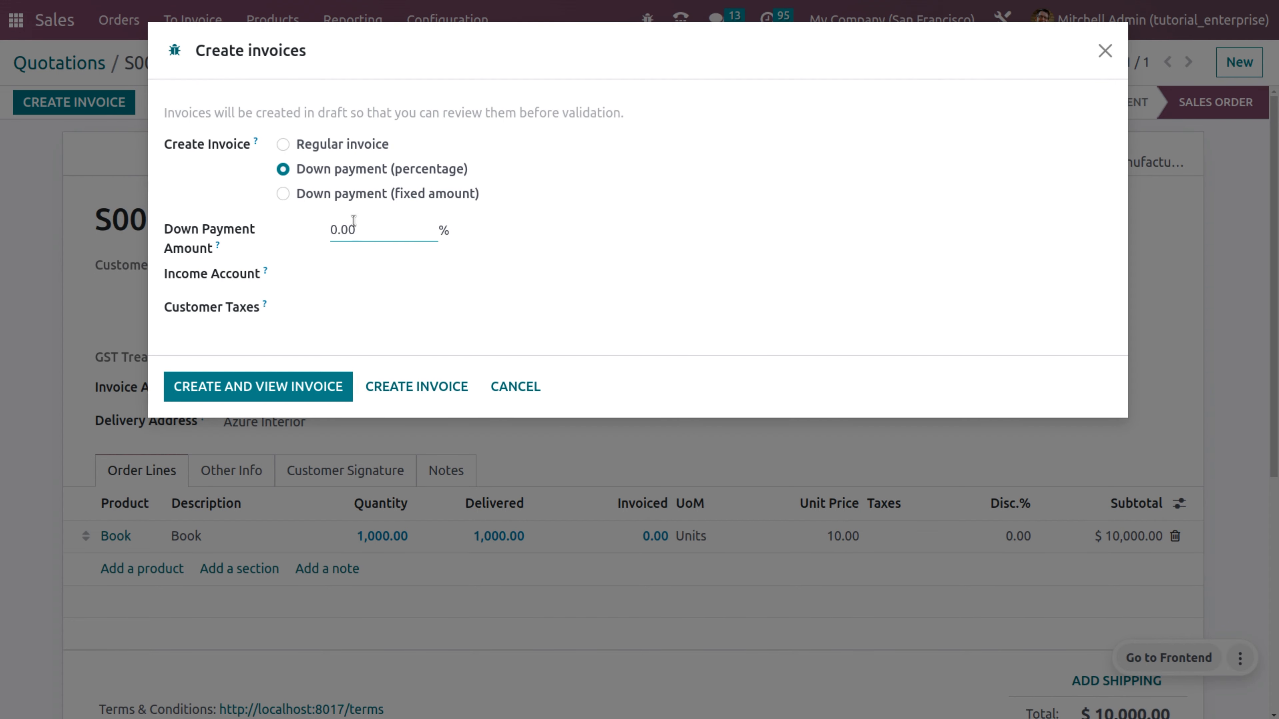
left_click(343, 150)
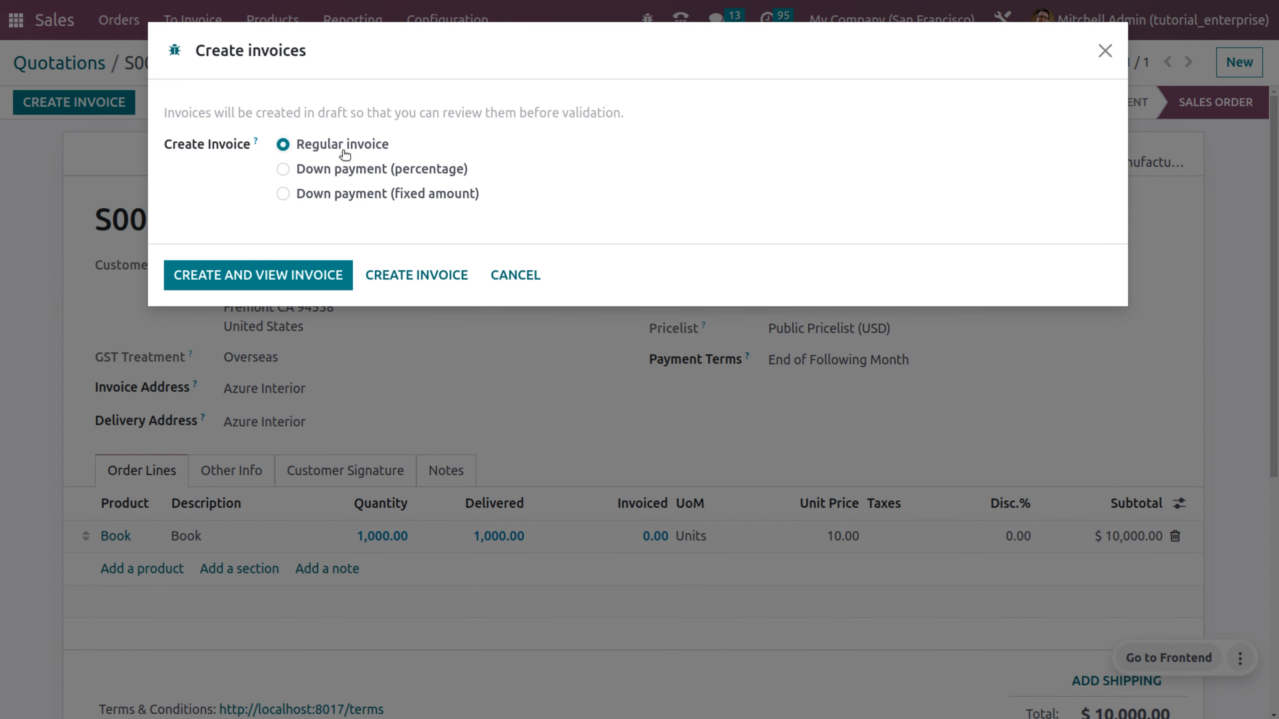
left_click(417, 278)
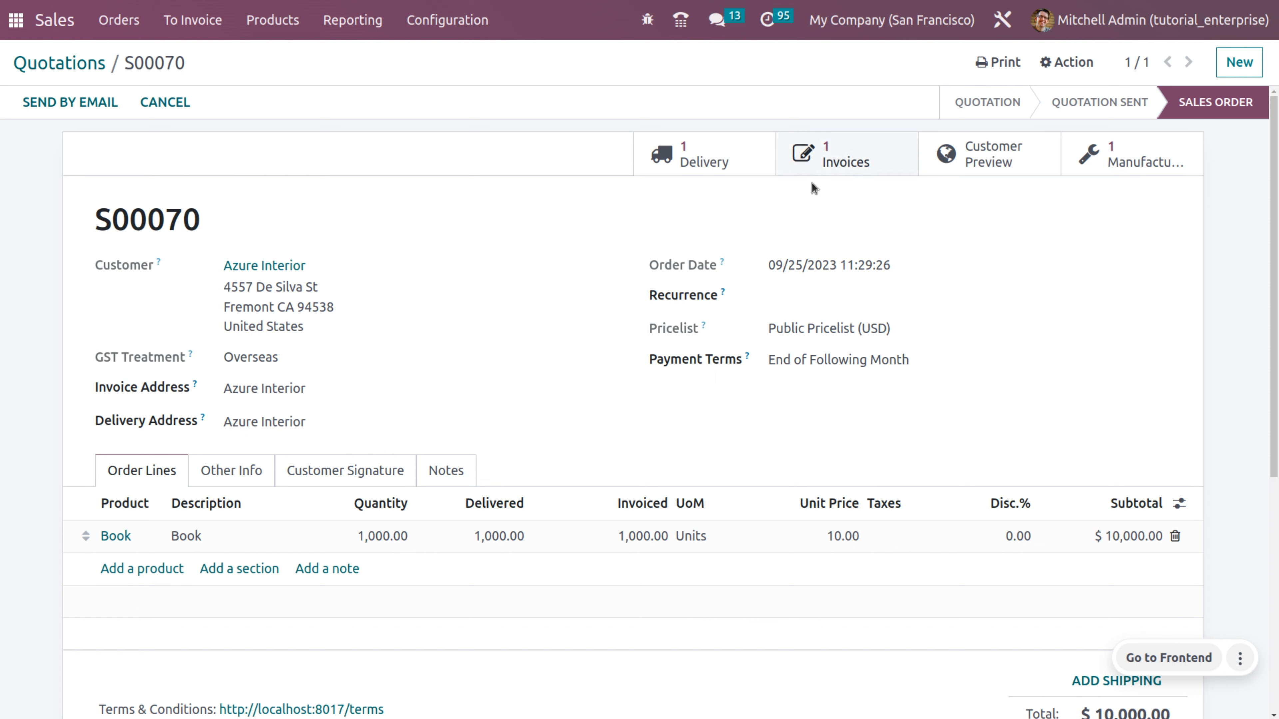
left_click(848, 163)
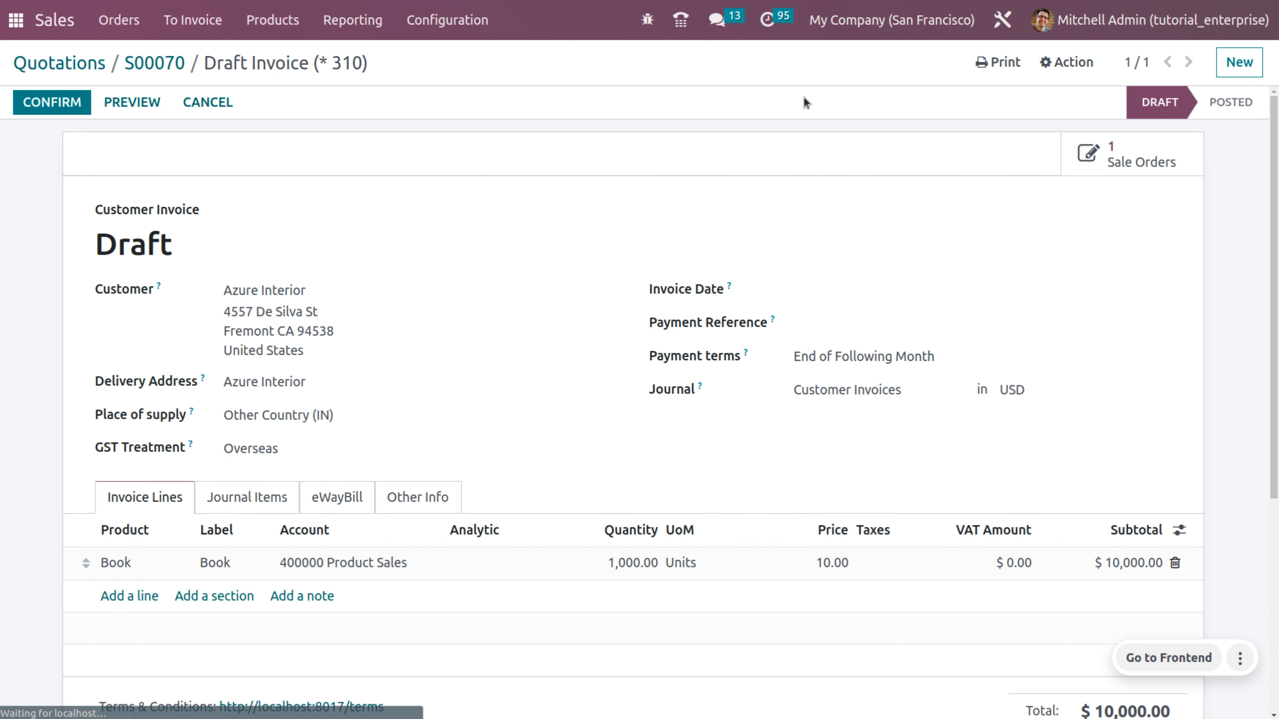
left_click(39, 104)
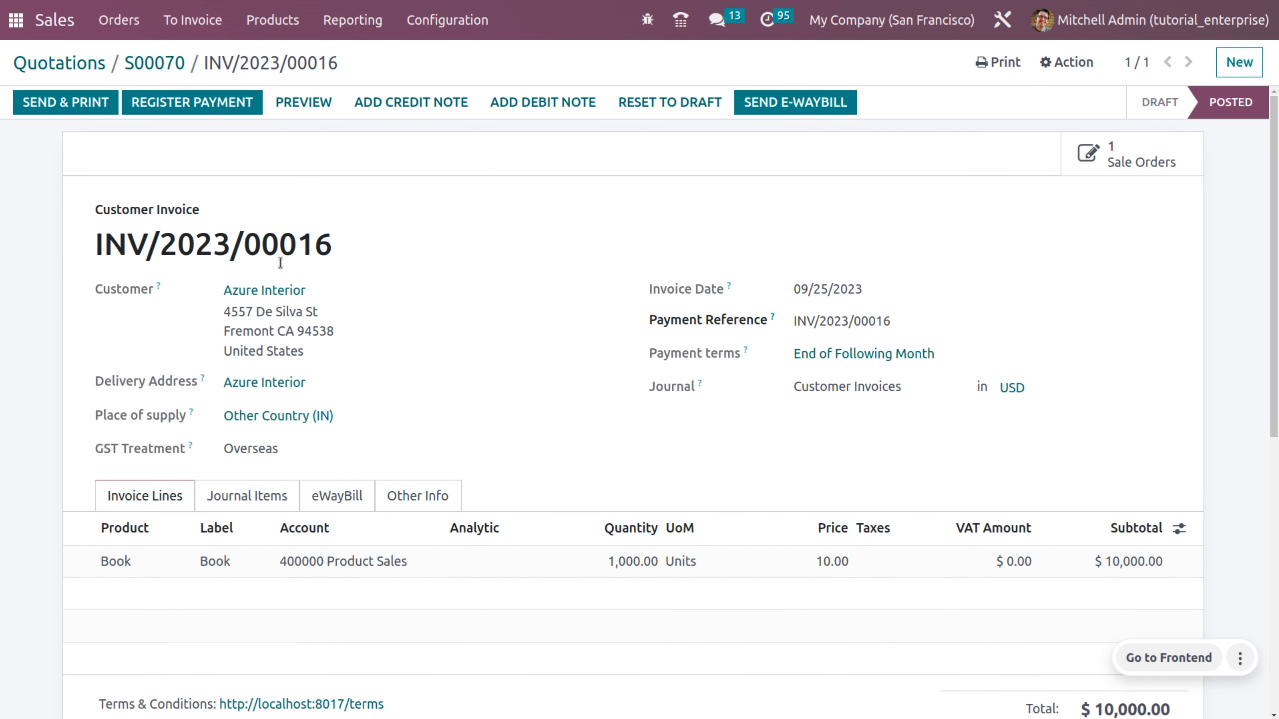
Register the invoice's payment with the Bank journal and Manual payment method, and return to the sales order.
left_click(183, 103)
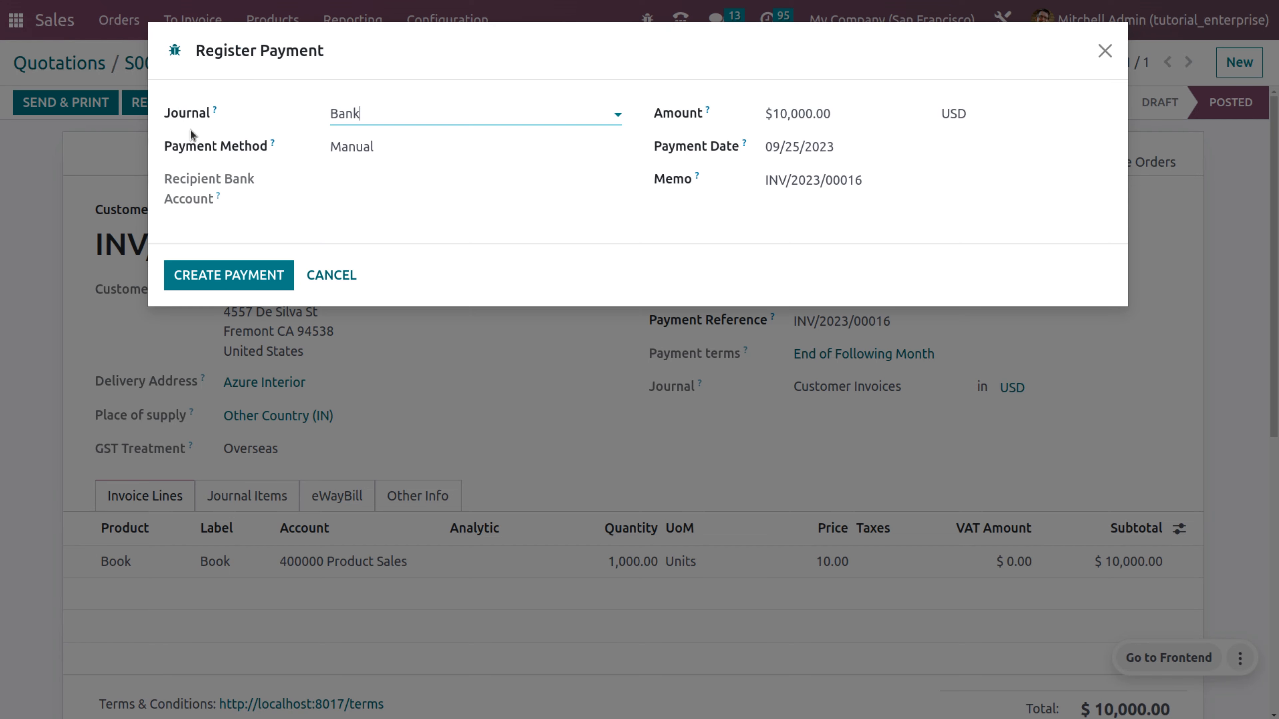
left_click(212, 272)
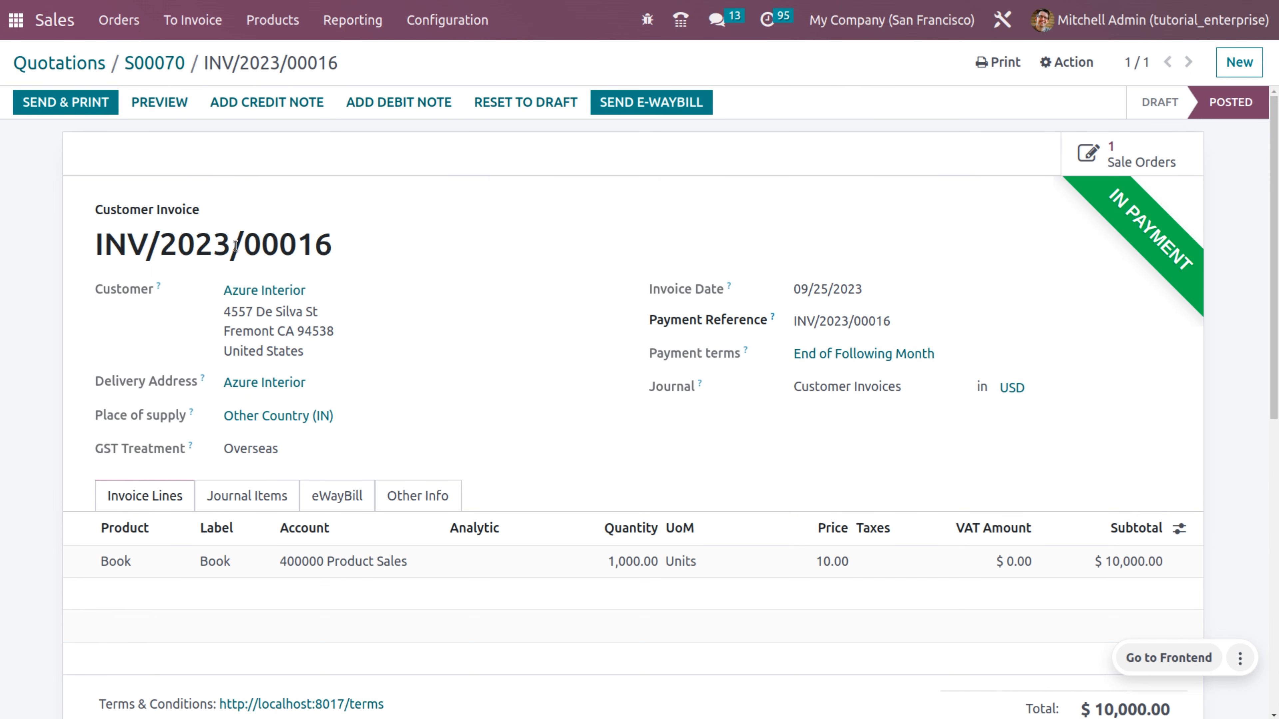
left_click(146, 63)
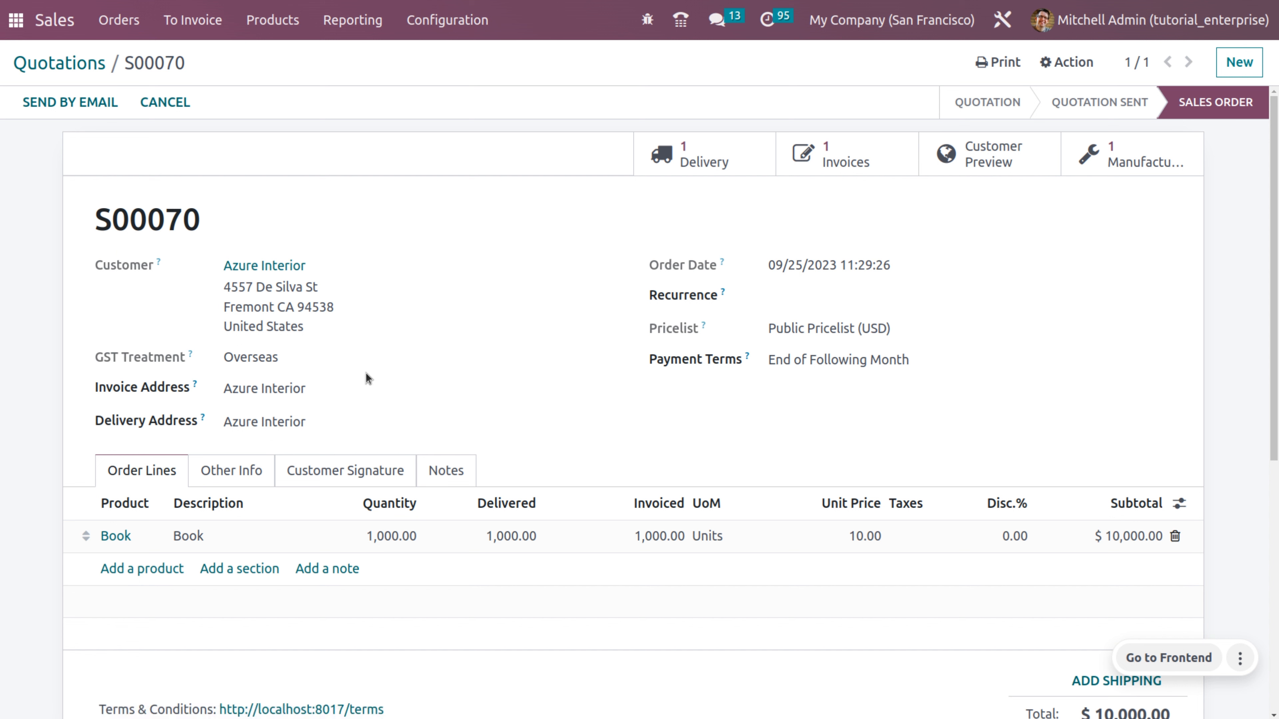